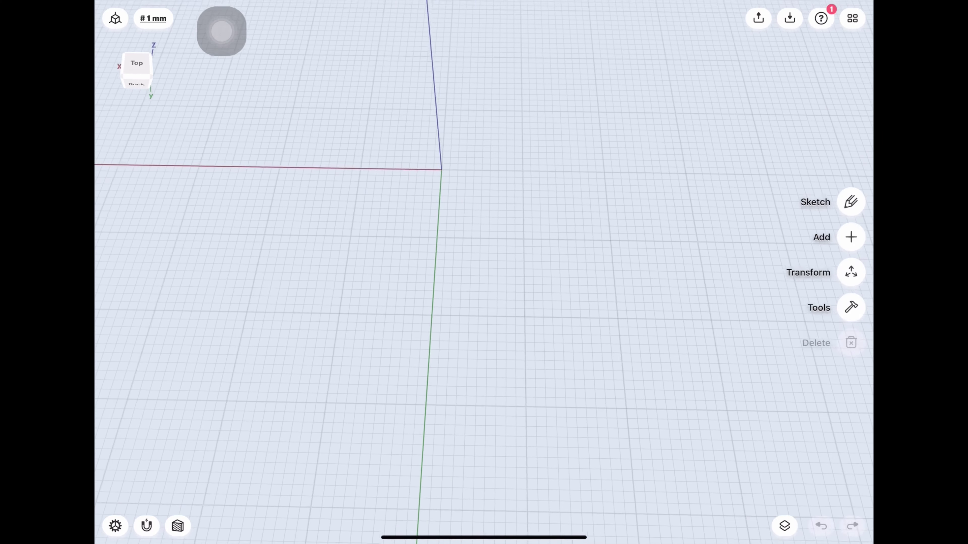
Start a Top-plane sketch and draw a locked 20 mm vertical line up from the origin
click(851, 202)
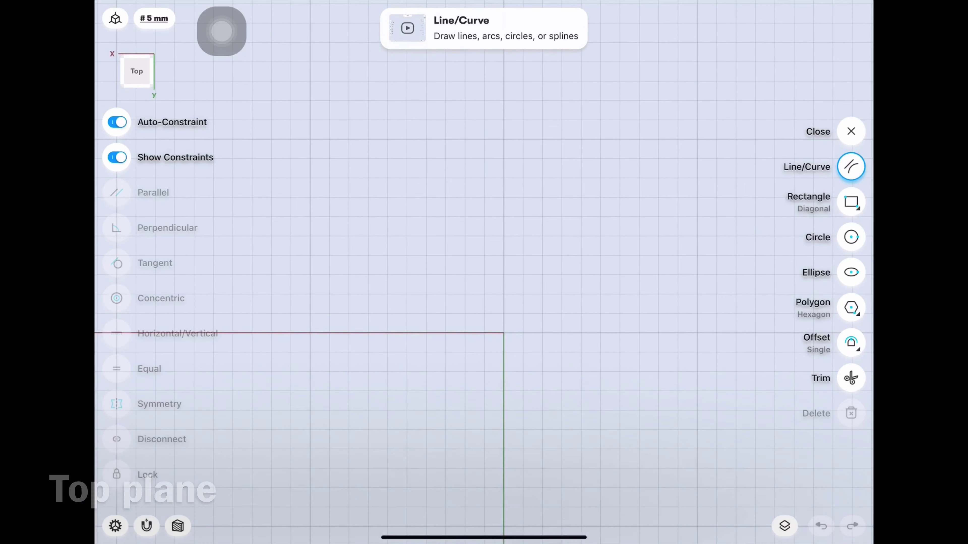
drag(504, 332, 504, 255)
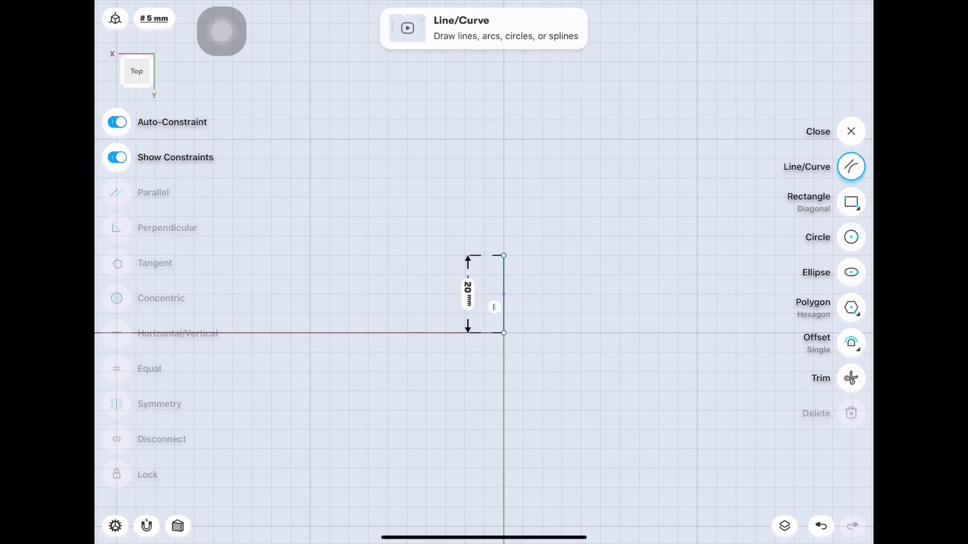
click(503, 282)
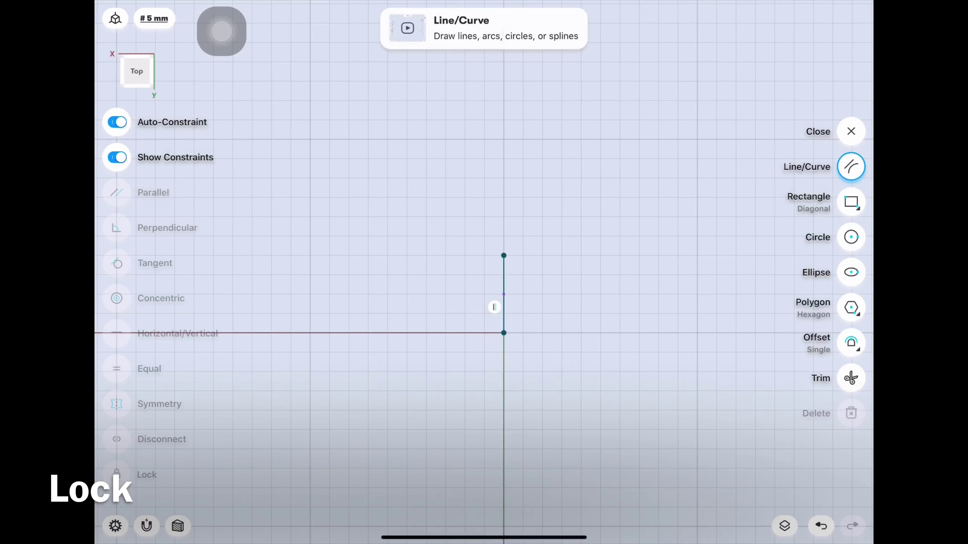
Draw a diagonal rectangle around the line, with its sides symmetric about the line
click(851, 201)
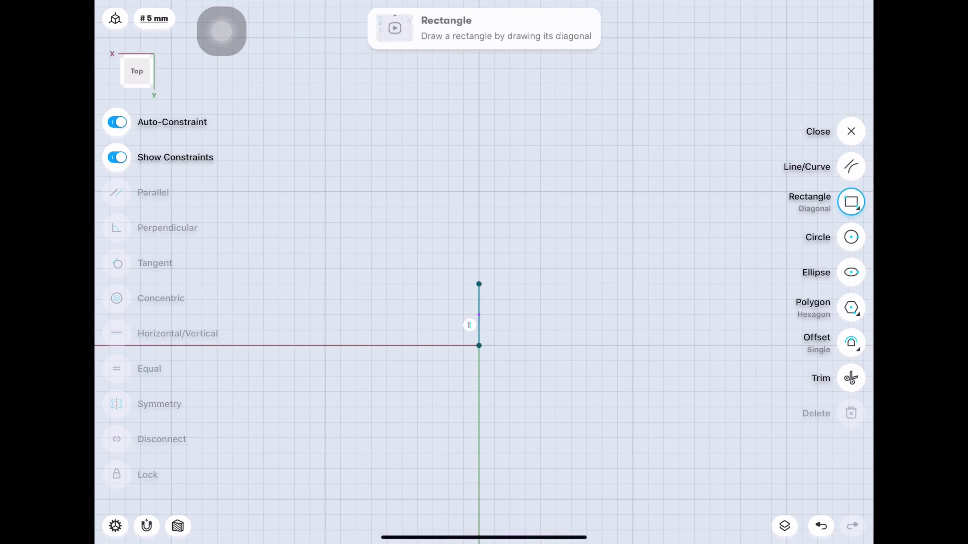
click(851, 202)
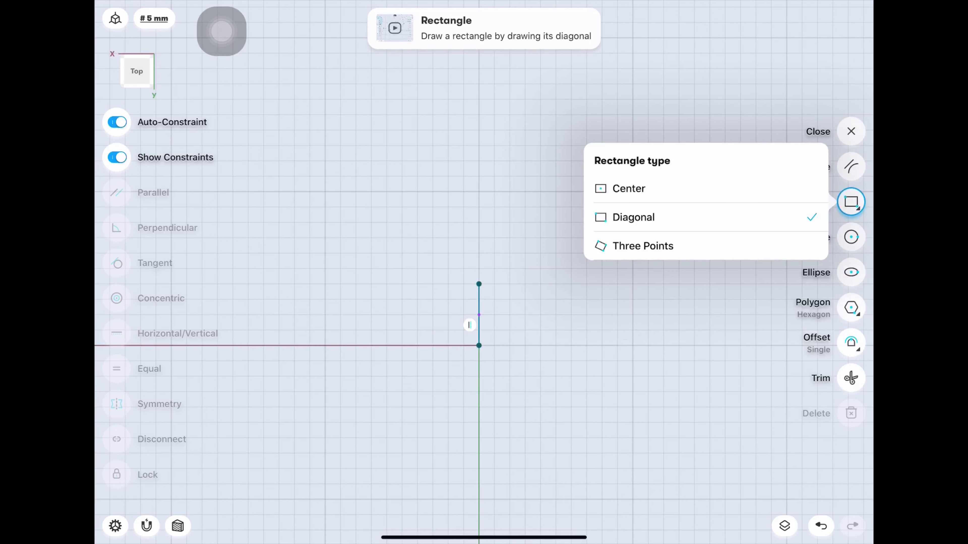
drag(325, 345, 633, 191)
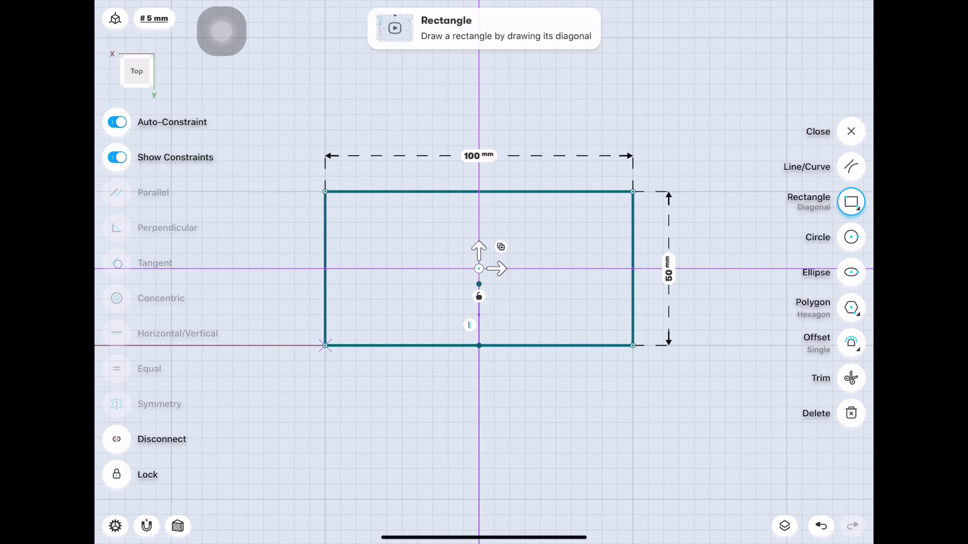
click(325, 267)
click(632, 267)
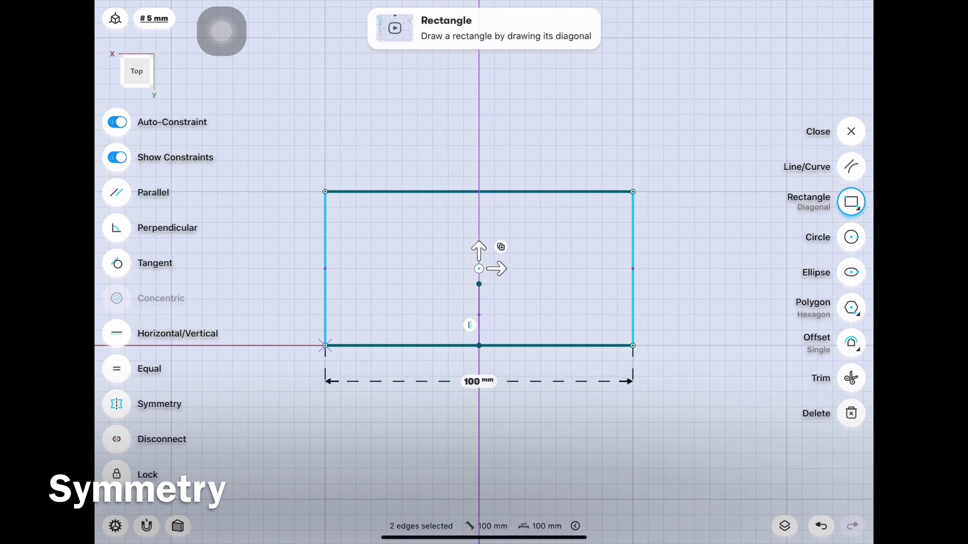
click(117, 404)
click(479, 317)
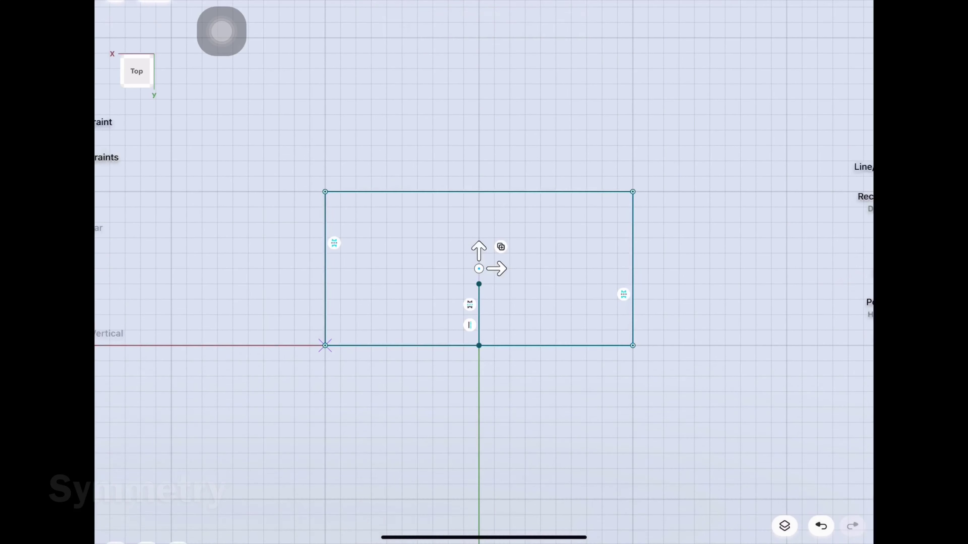
Change the rectangle's width from 100 mm to 60 mm
click(851, 131)
click(381, 191)
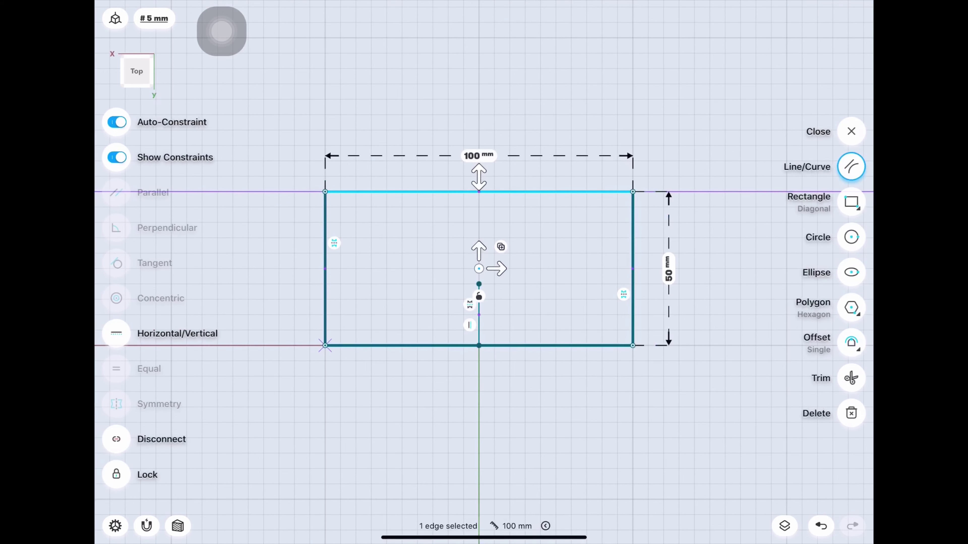
click(473, 155)
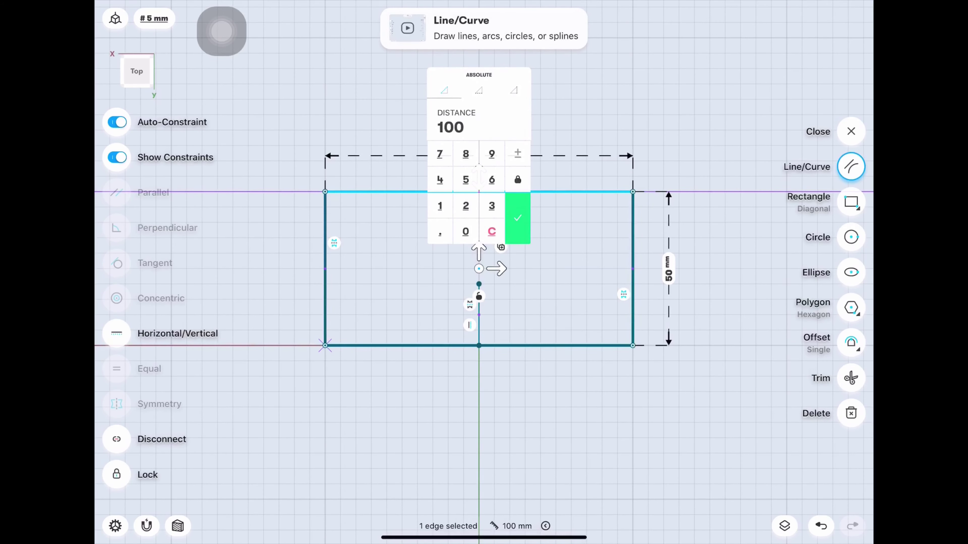
click(492, 180)
click(465, 232)
click(518, 217)
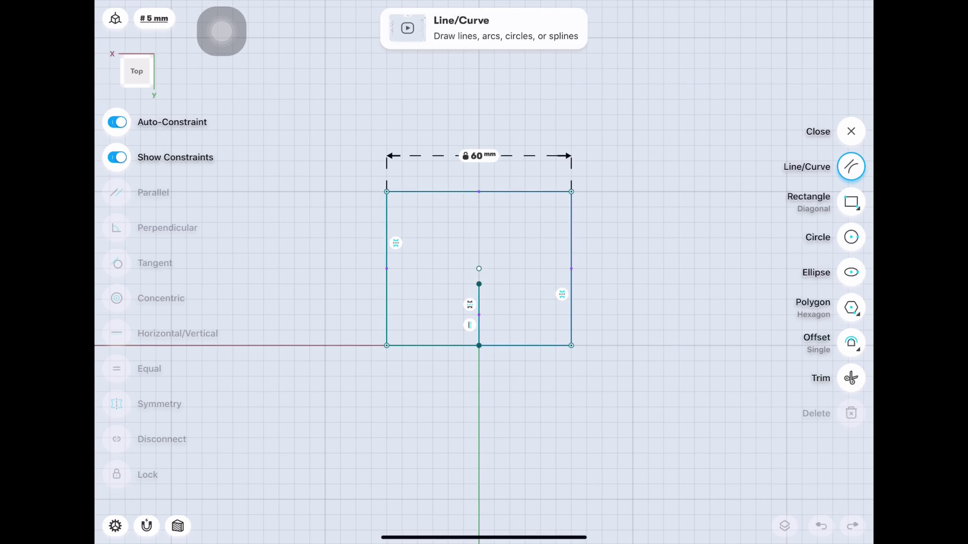
Change the rectangle's height to 38 mm and close the sketch
click(571, 305)
click(605, 273)
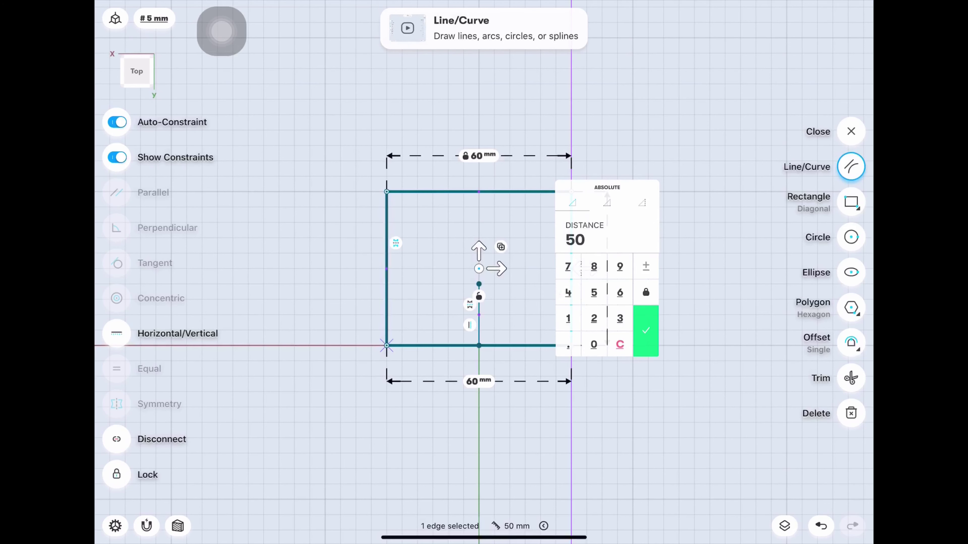
click(619, 318)
click(594, 267)
click(646, 331)
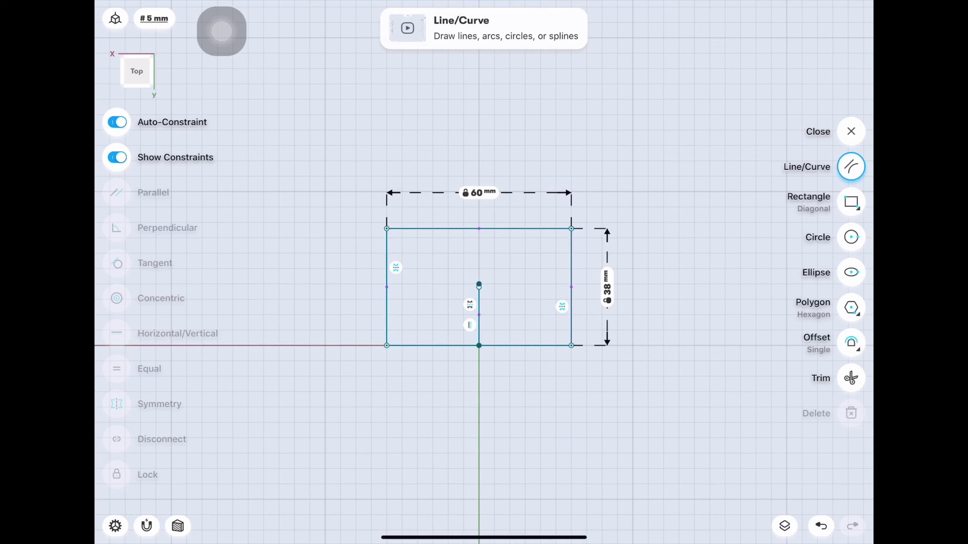
click(851, 131)
drag(477, 285, 504, 351)
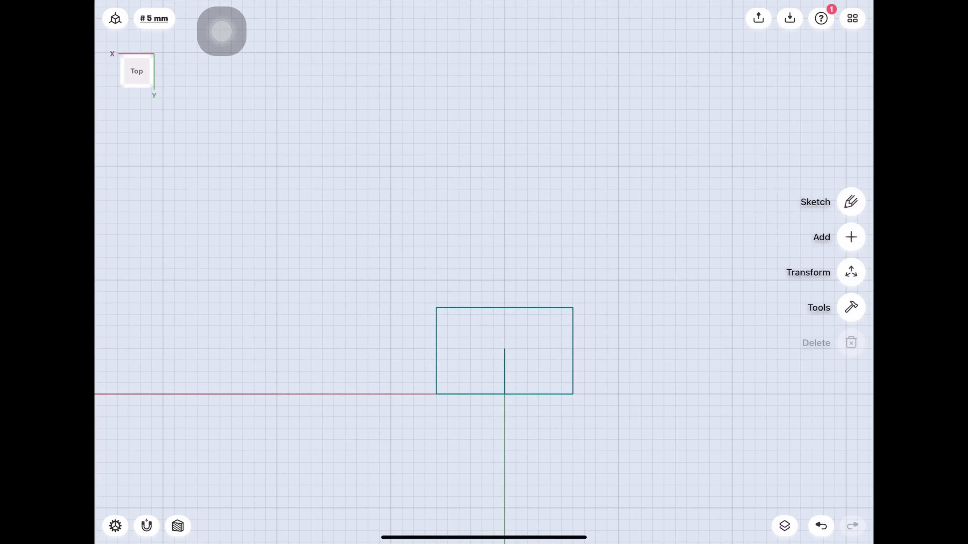
Reopen the sketch and draw an 11 mm-radius circle above the rectangle
click(851, 202)
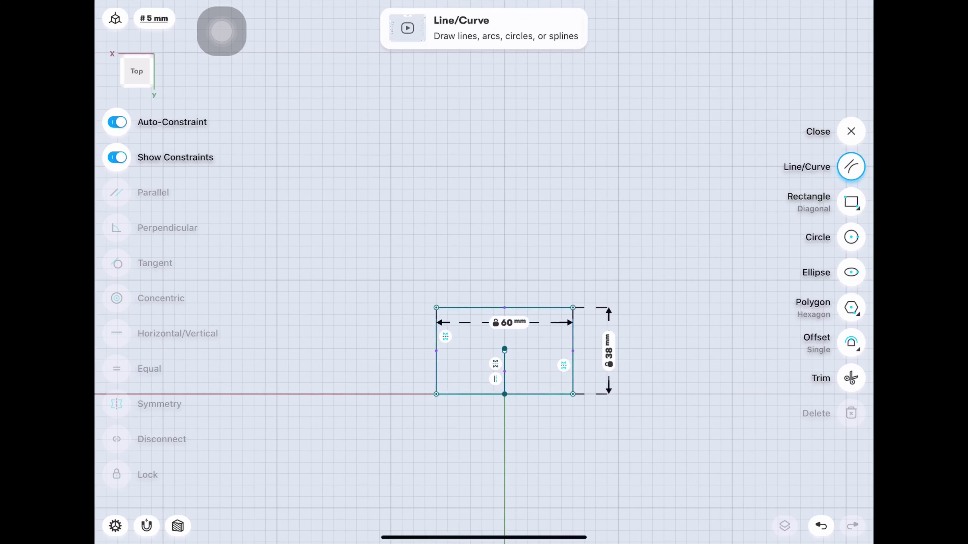
click(851, 237)
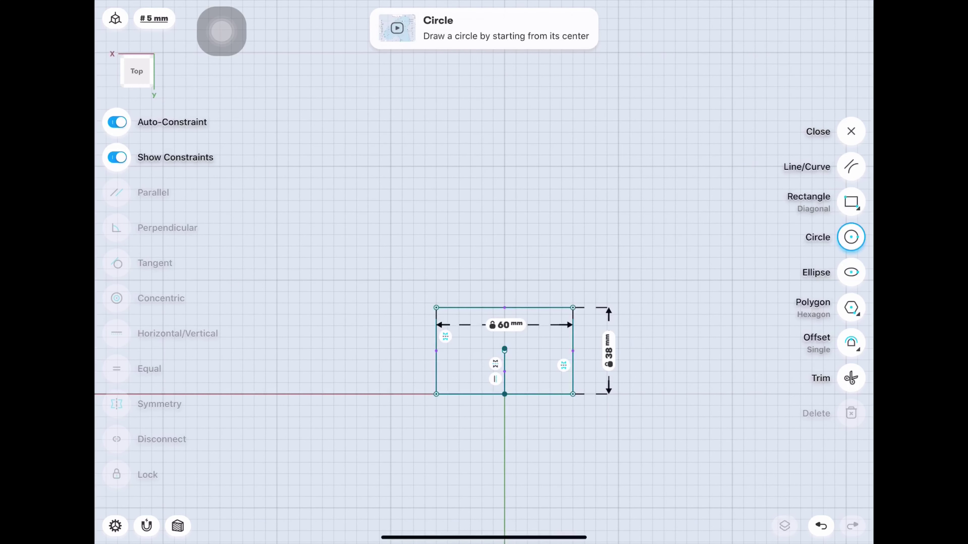
drag(504, 223, 527, 201)
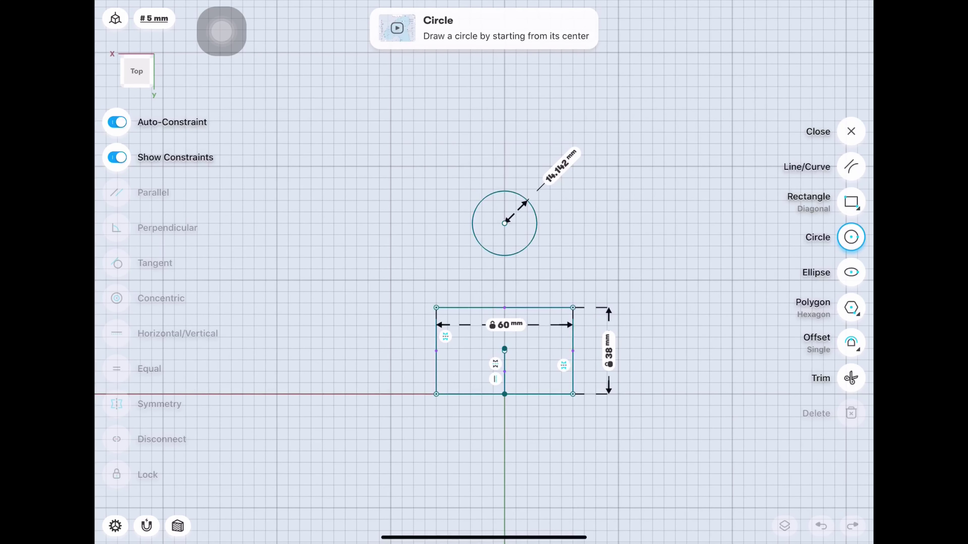
click(562, 179)
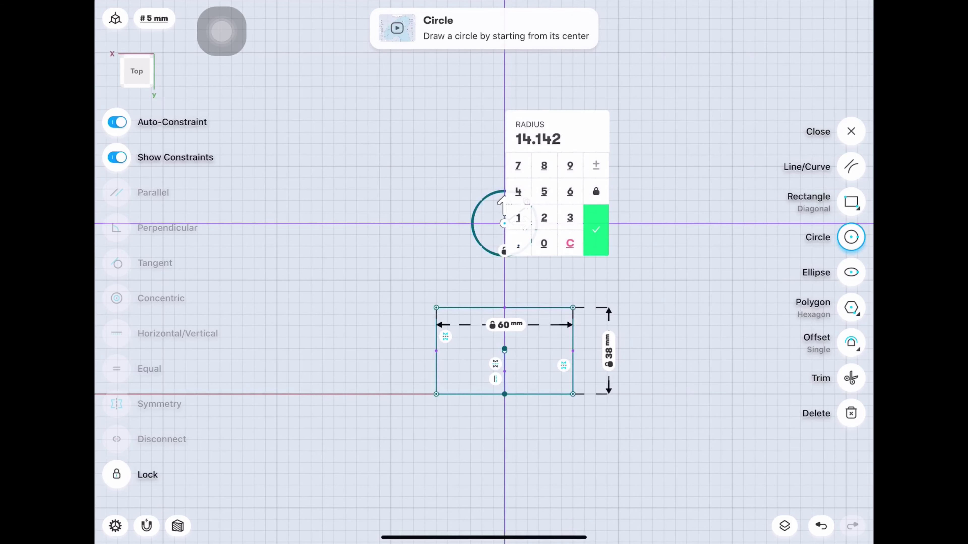
key(Return)
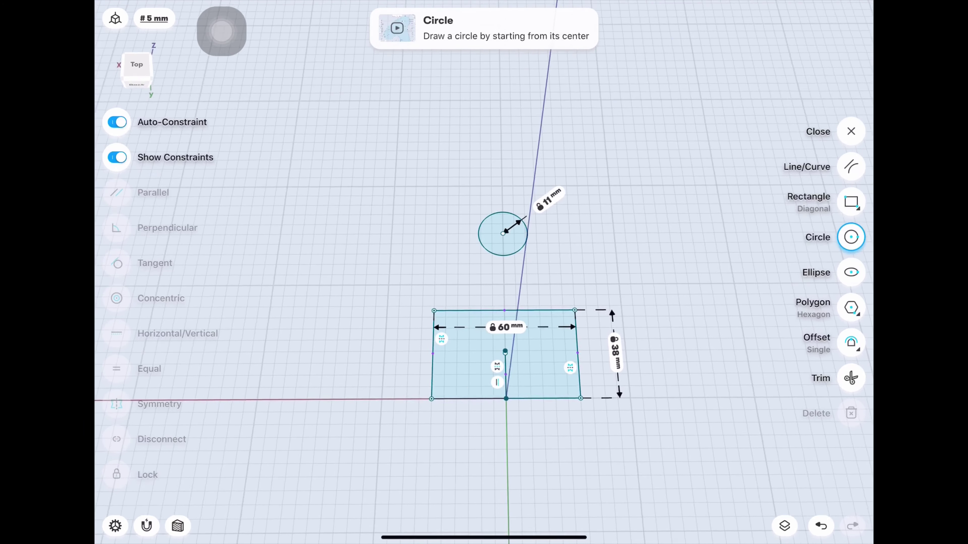
scroll(489, 303, up, 5)
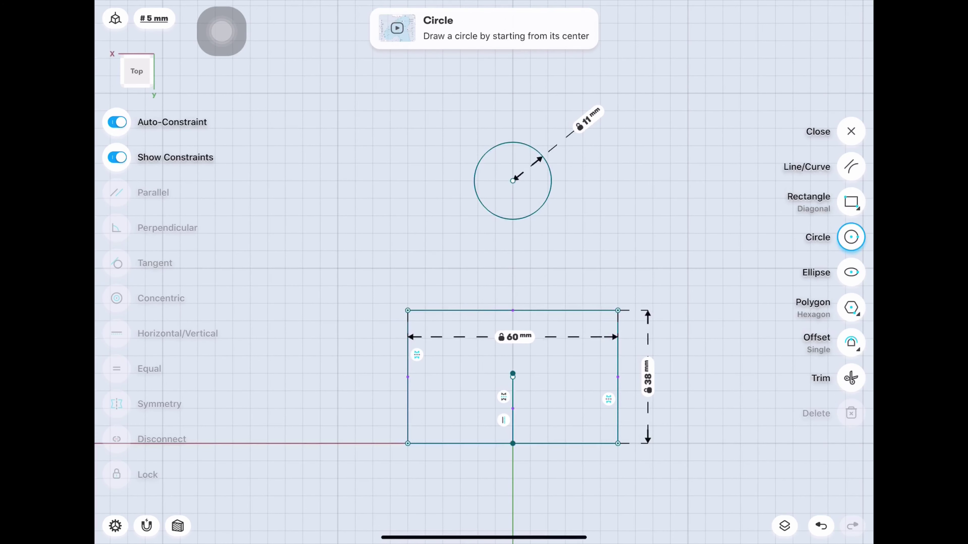
Dimension the circle's centre 50 mm above the rectangle's top edge
click(485, 208)
click(457, 310)
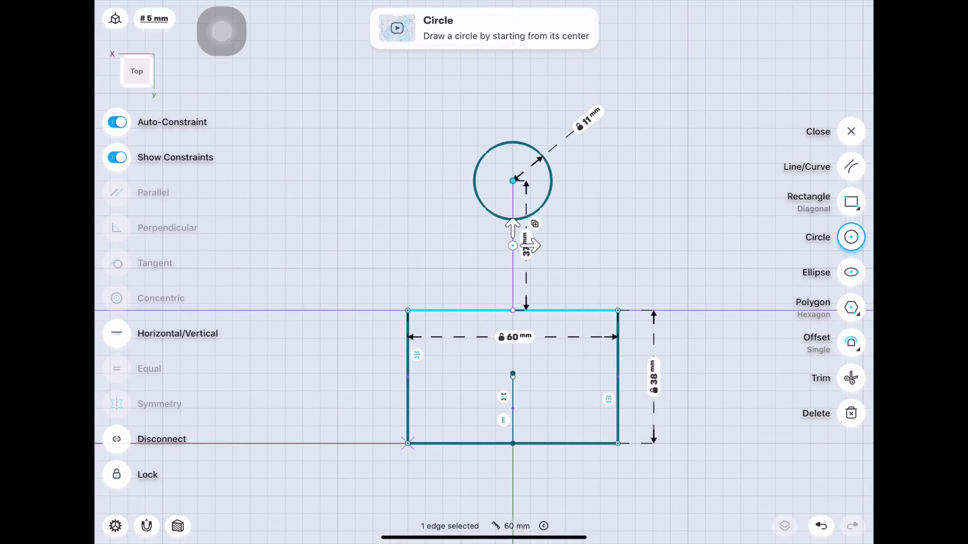
click(369, 246)
text(50)
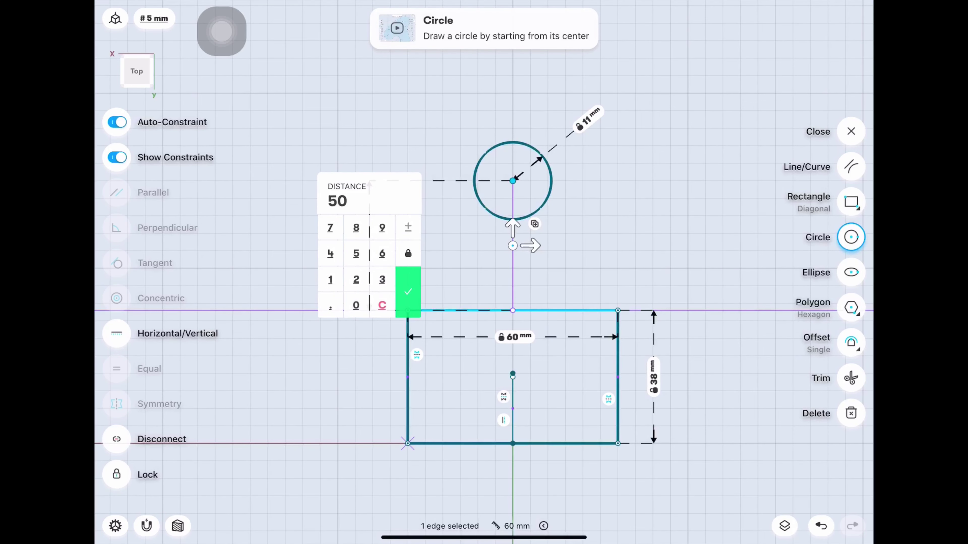
key(Return)
middle_drag(513, 267, 473, 303)
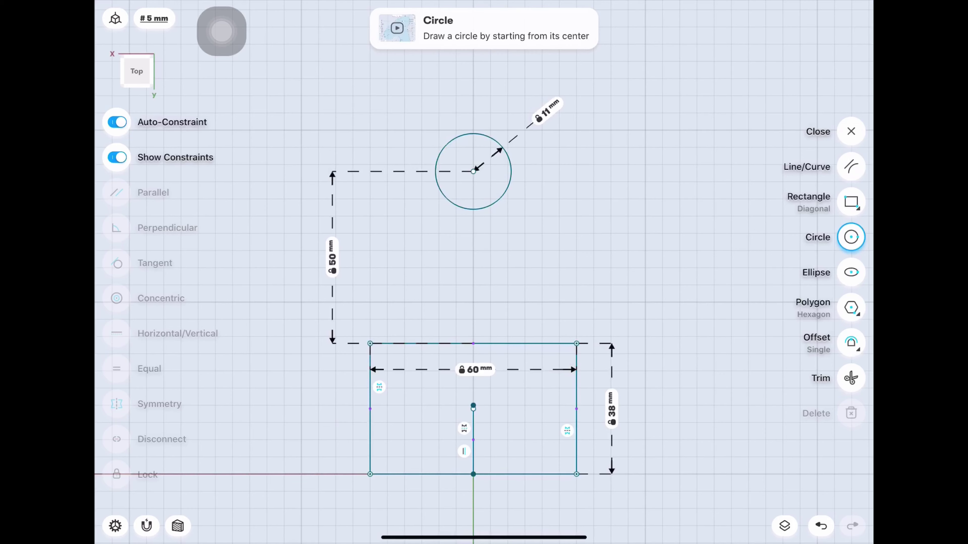
click(851, 166)
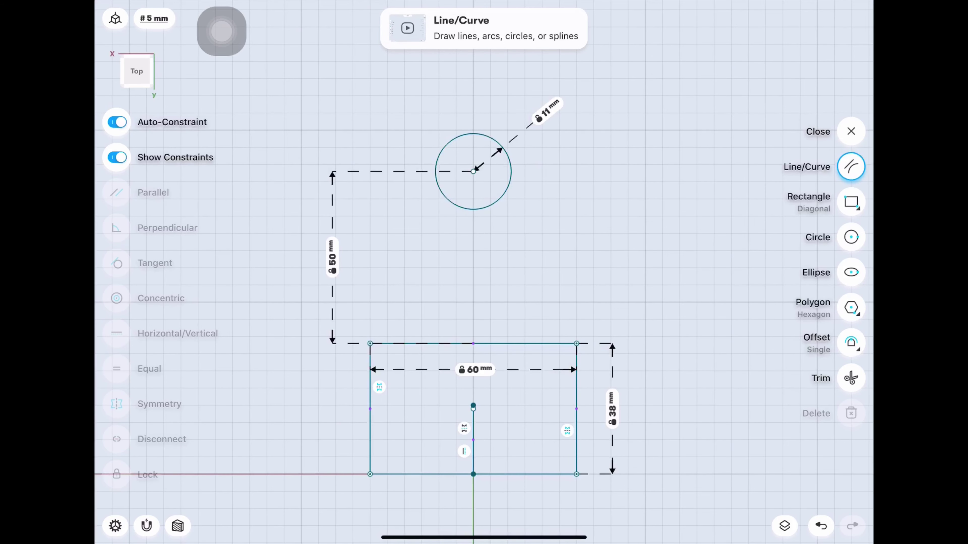
Draw two slanted lines rising from the rectangle's top-left and top-right corners
drag(370, 343, 439, 113)
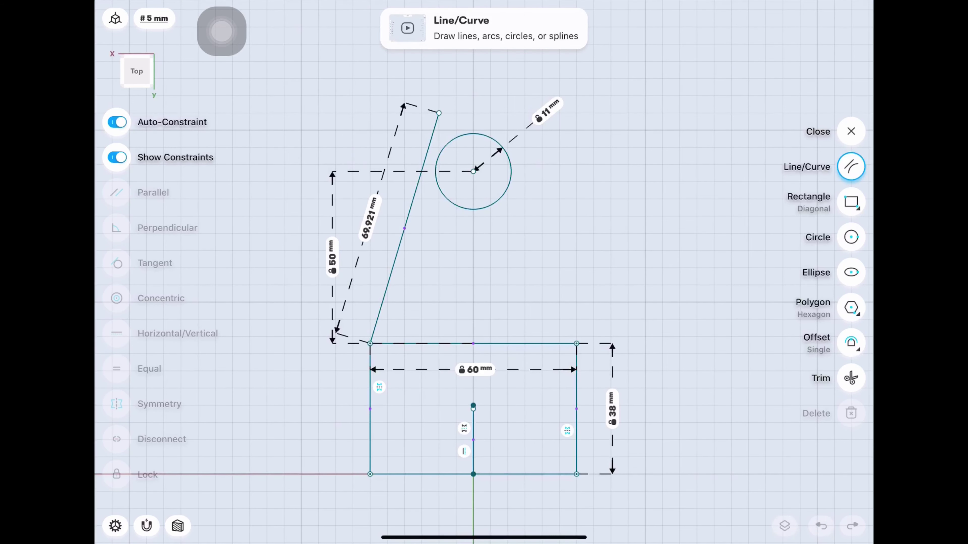
drag(577, 343, 507, 113)
click(370, 344)
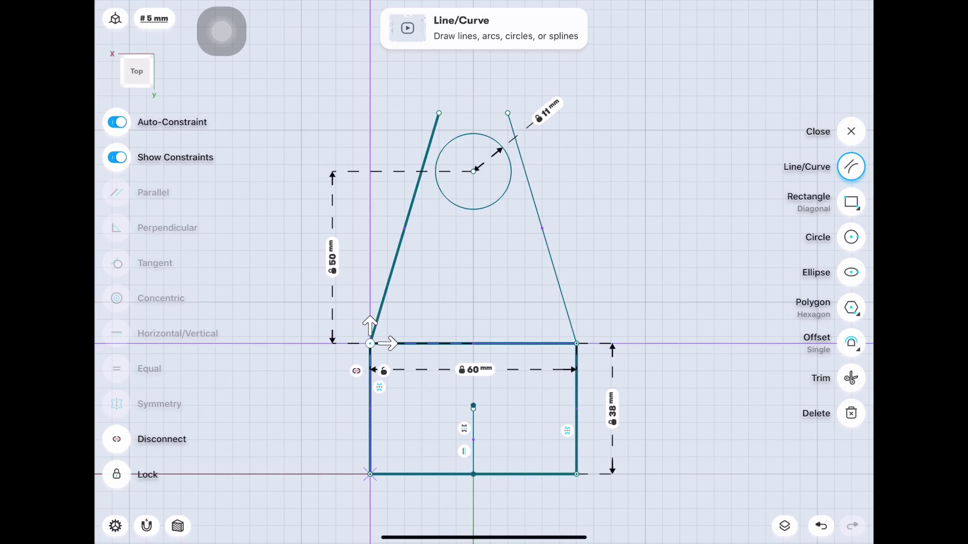
click(576, 344)
Make both slanted lines tangent to the circle
click(404, 229)
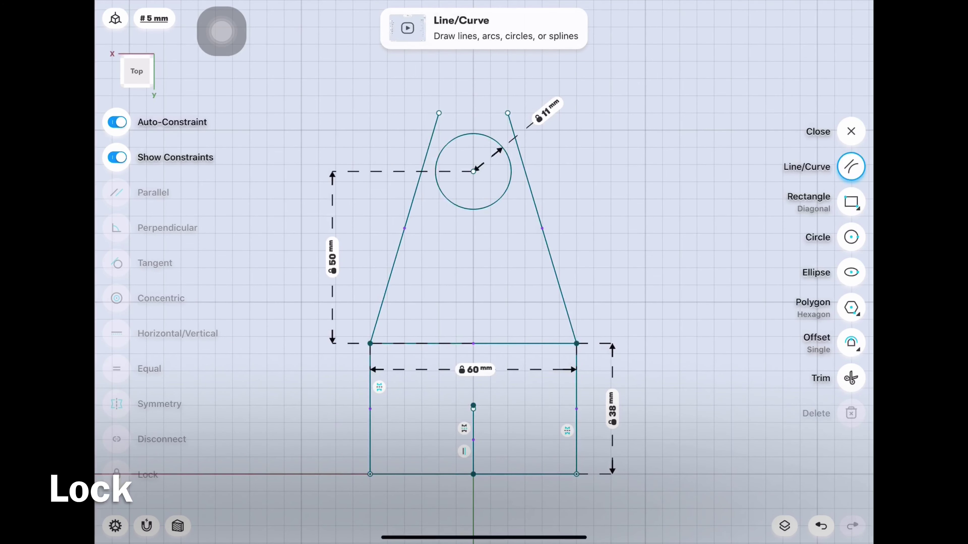
click(472, 209)
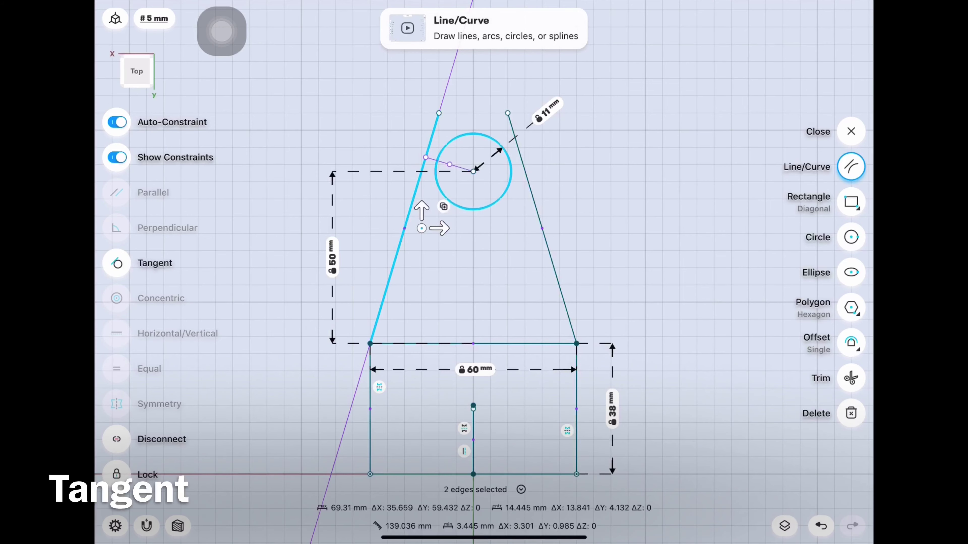
click(117, 263)
click(510, 171)
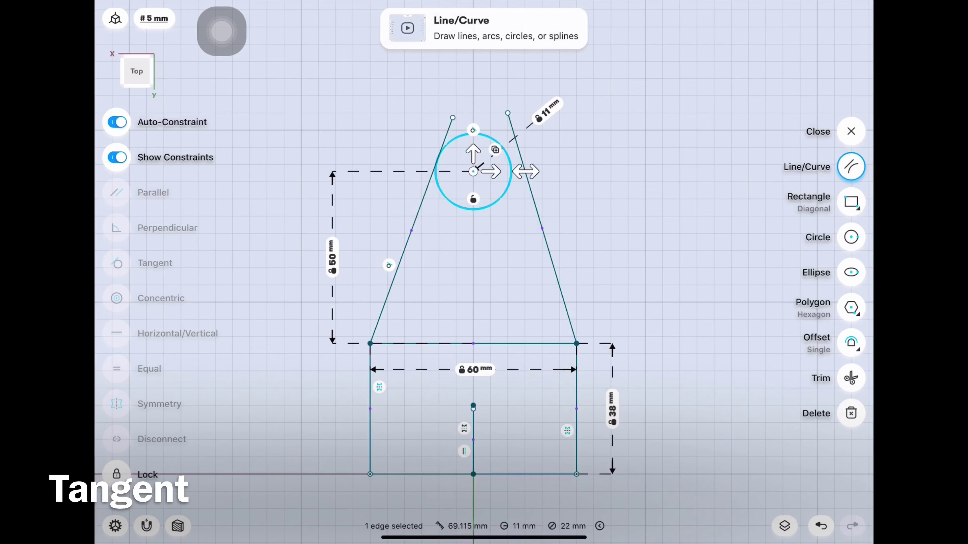
click(542, 229)
click(117, 263)
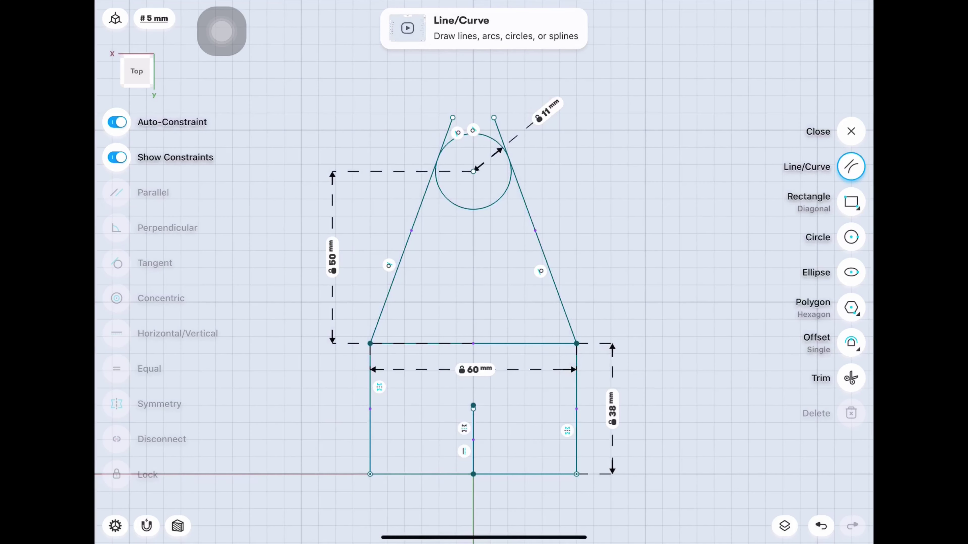
Trim away the excess circle and line segments, leaving a rounded arc top
click(851, 377)
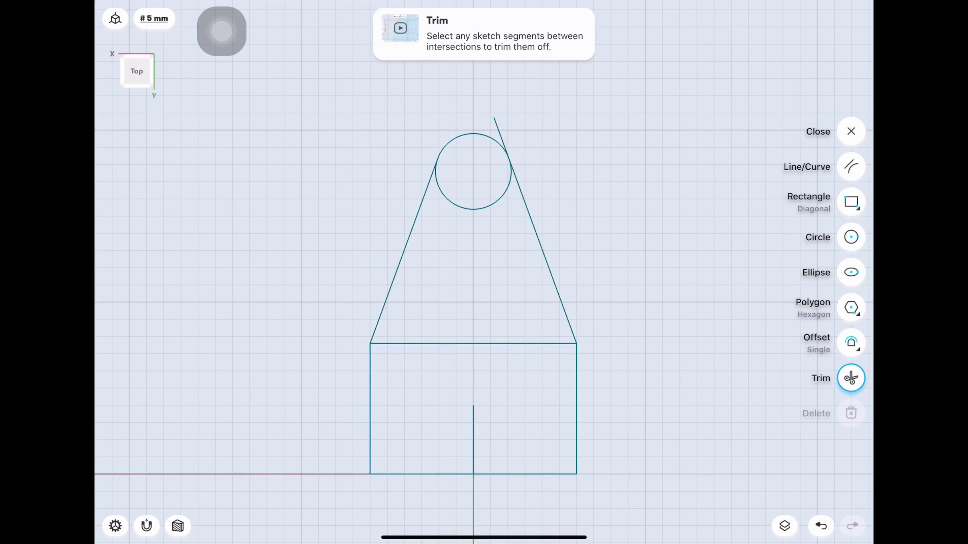
click(851, 167)
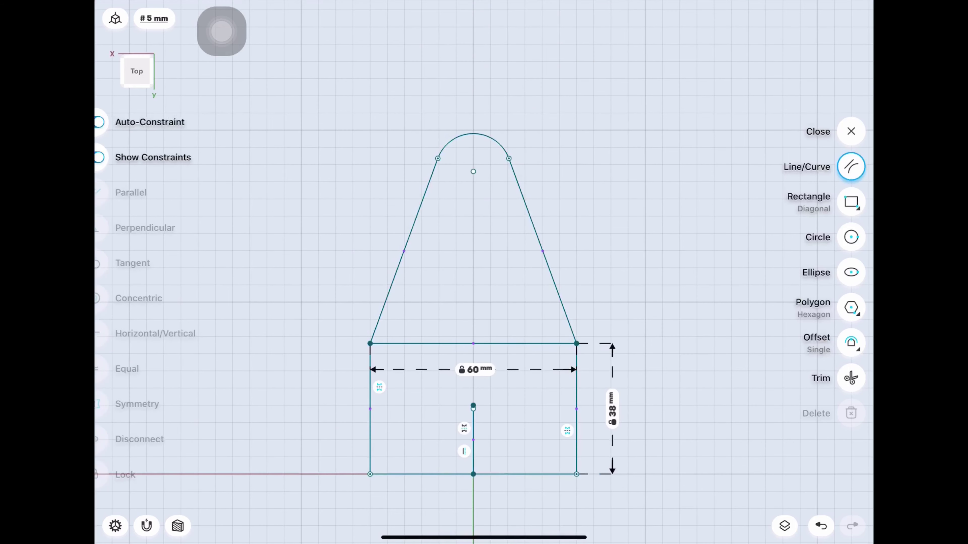
click(851, 237)
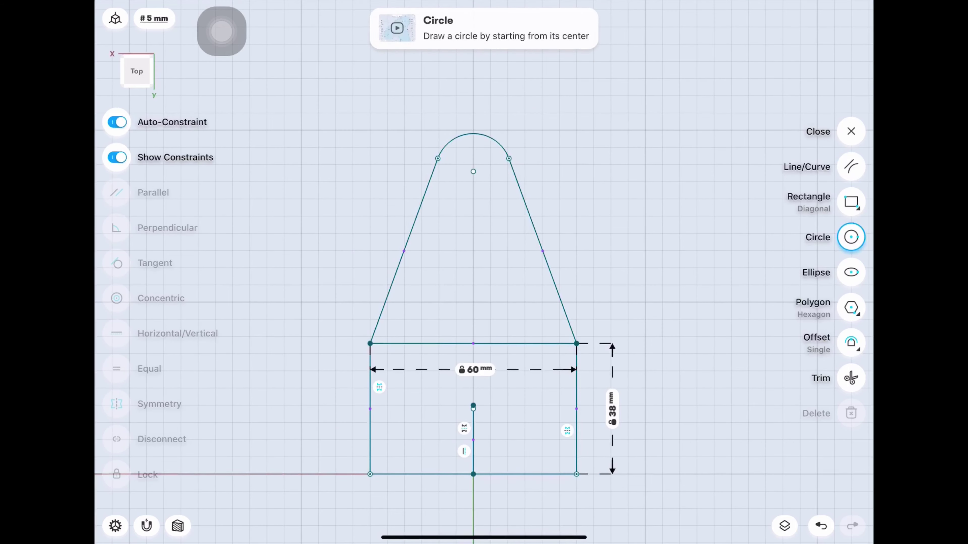
Draw a 4.5 mm-radius hole circle at the centre of the top arc
drag(473, 171, 488, 186)
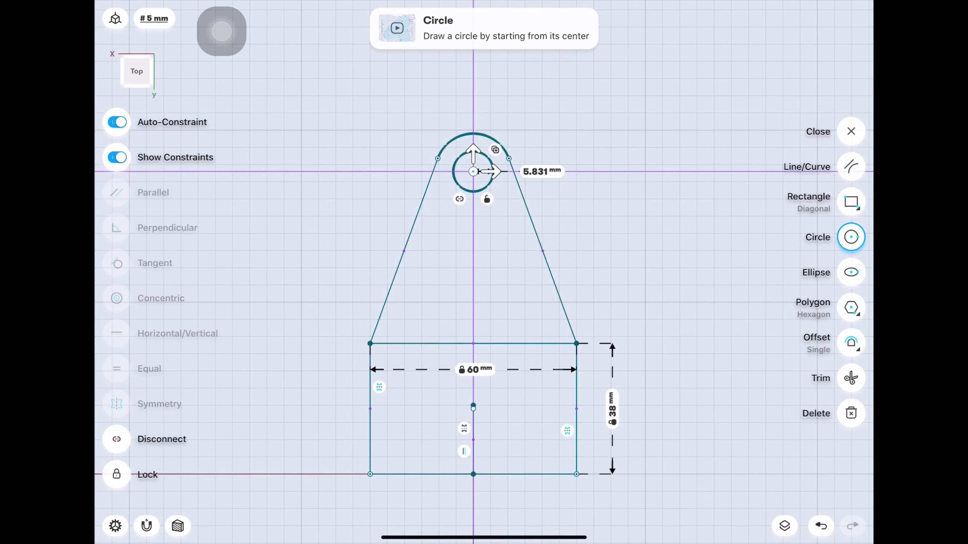
click(507, 217)
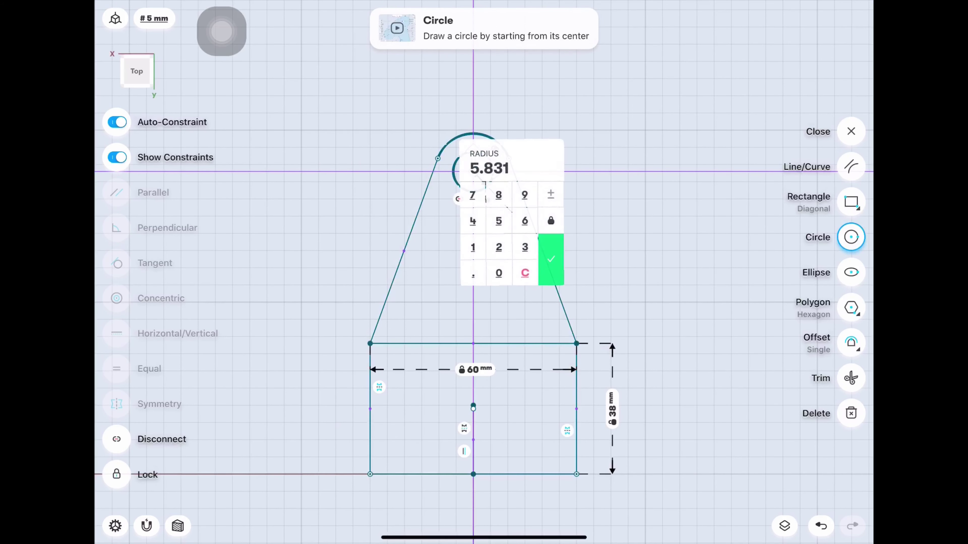
text(4.5)
click(551, 259)
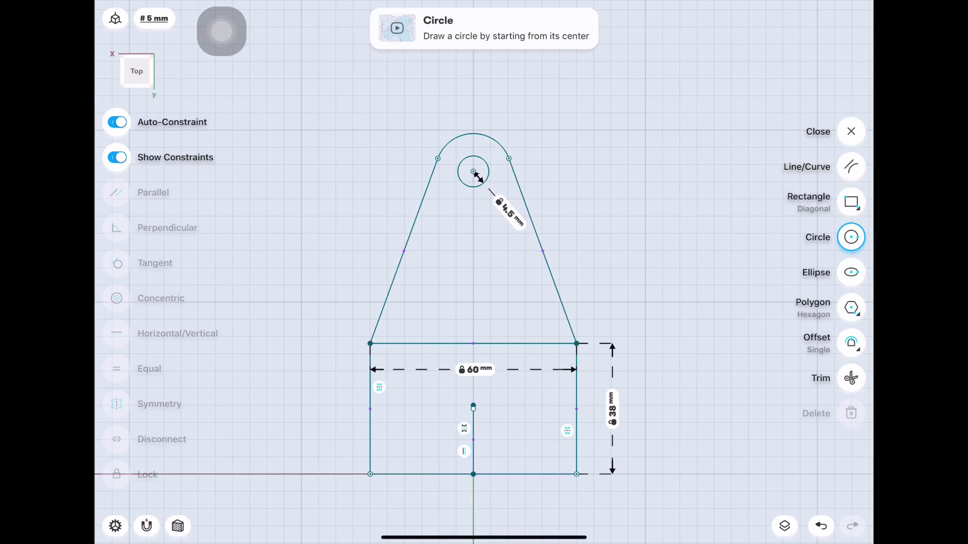
click(851, 166)
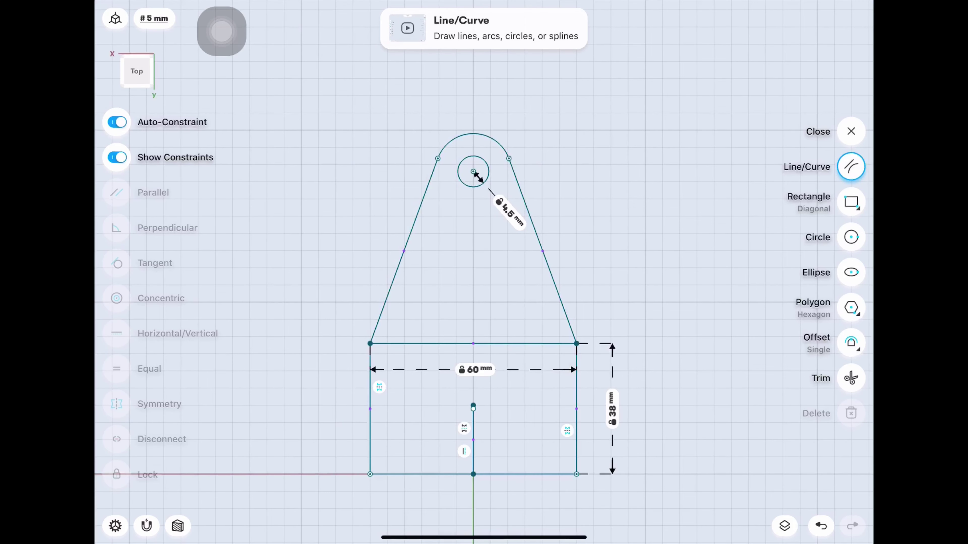
scroll(484, 305, up, 2)
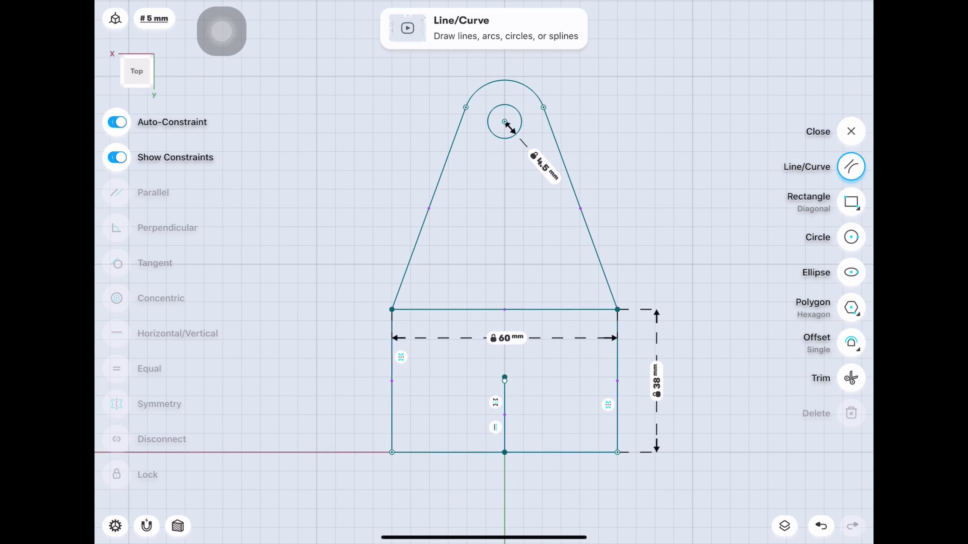
click(851, 237)
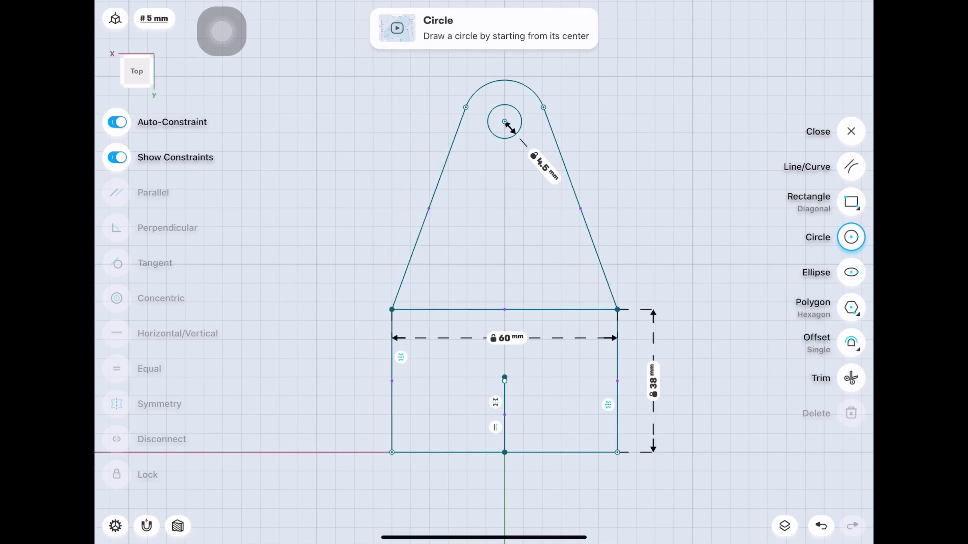
Draw two circles on the rectangle's top edge, symmetric about the centre line
drag(443, 310, 450, 282)
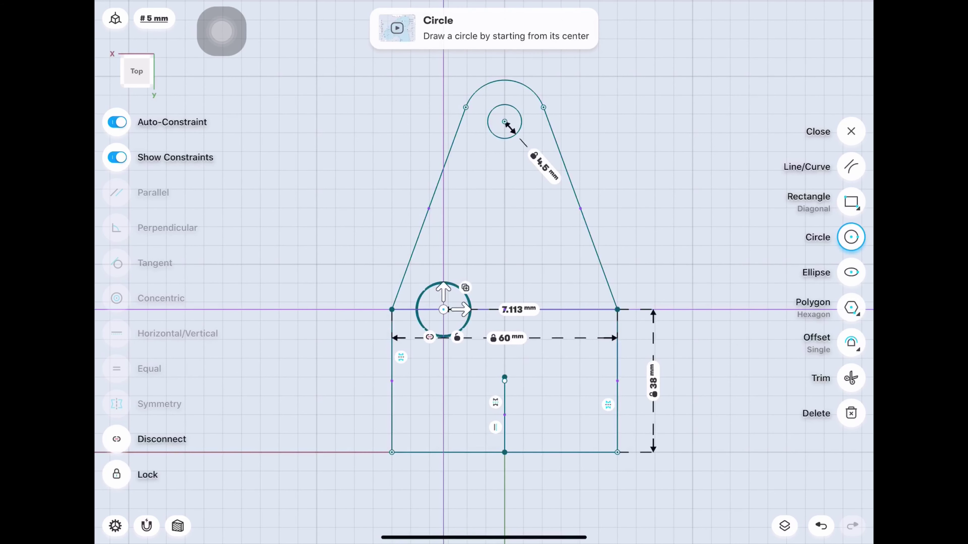
drag(568, 309, 594, 309)
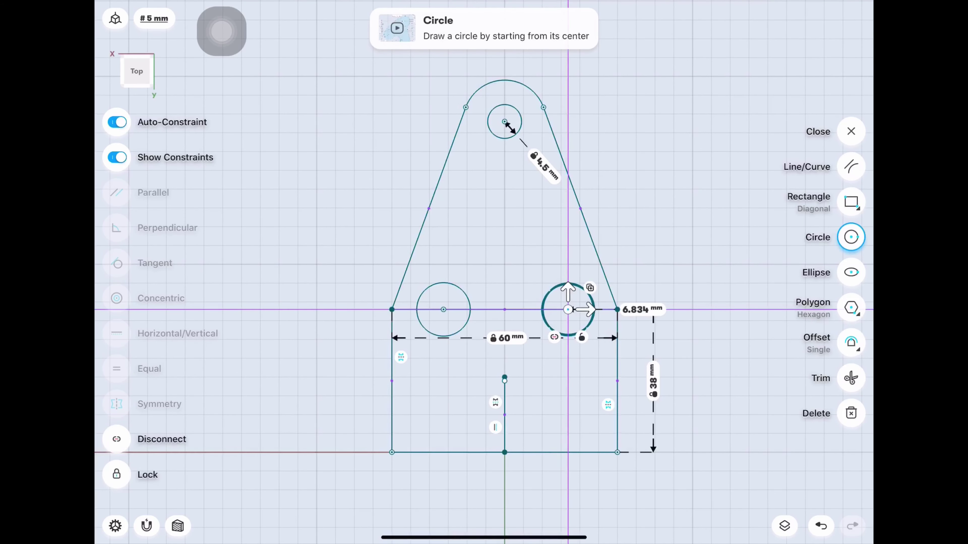
click(443, 309)
click(568, 309)
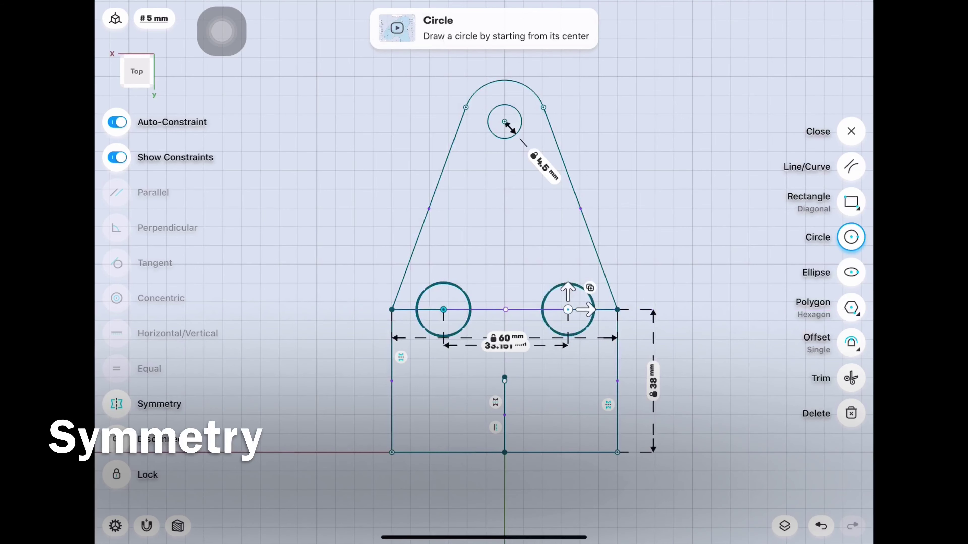
click(116, 404)
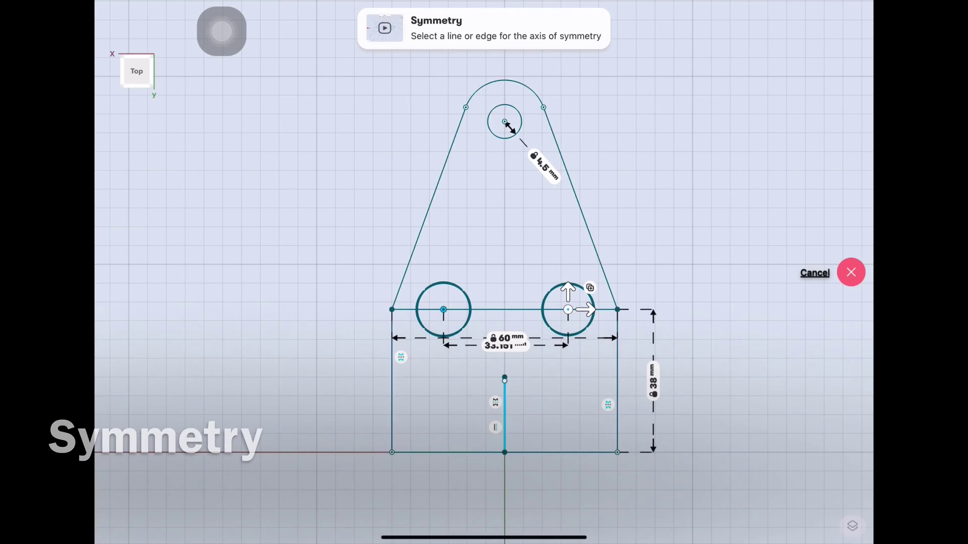
click(504, 416)
click(851, 167)
Dimension the two lower circles 38 mm apart
click(424, 328)
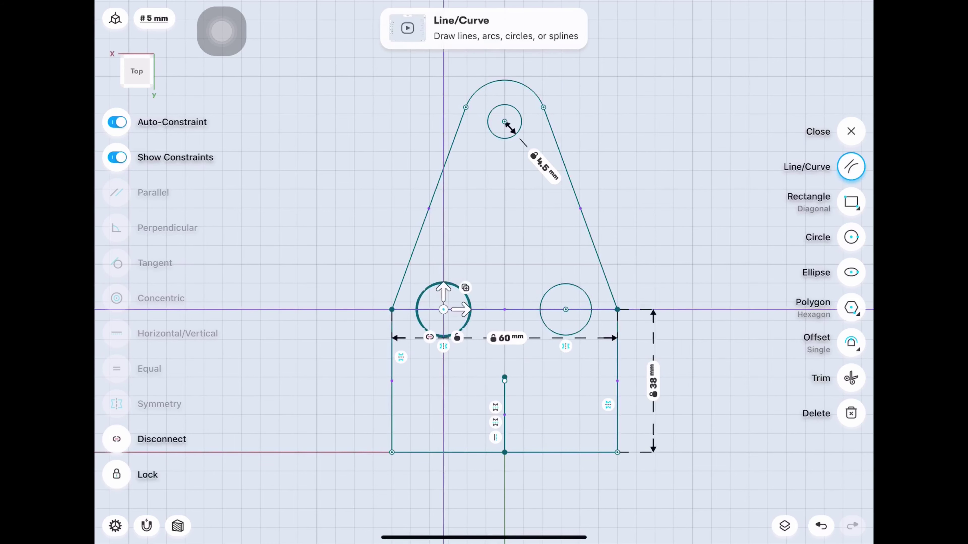
click(585, 328)
drag(504, 346, 504, 368)
click(504, 368)
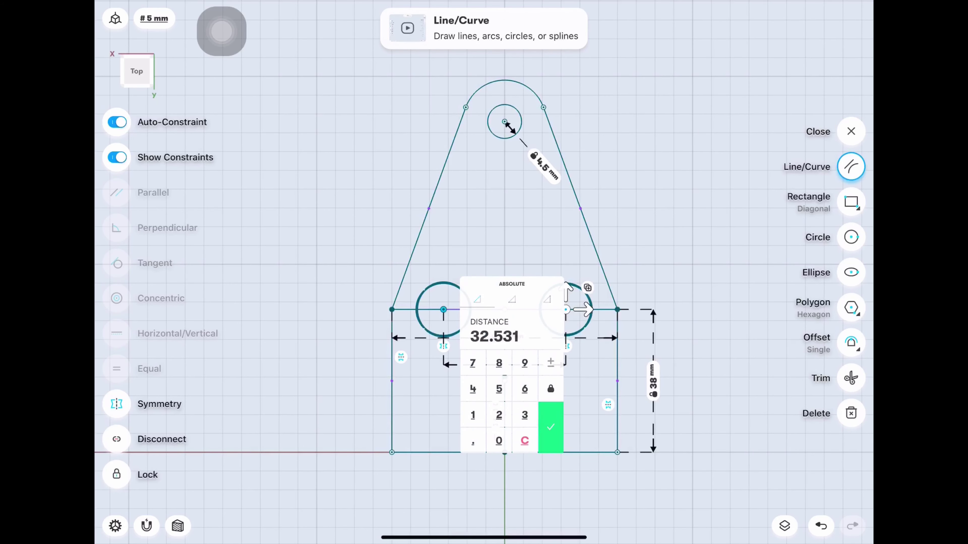
click(550, 427)
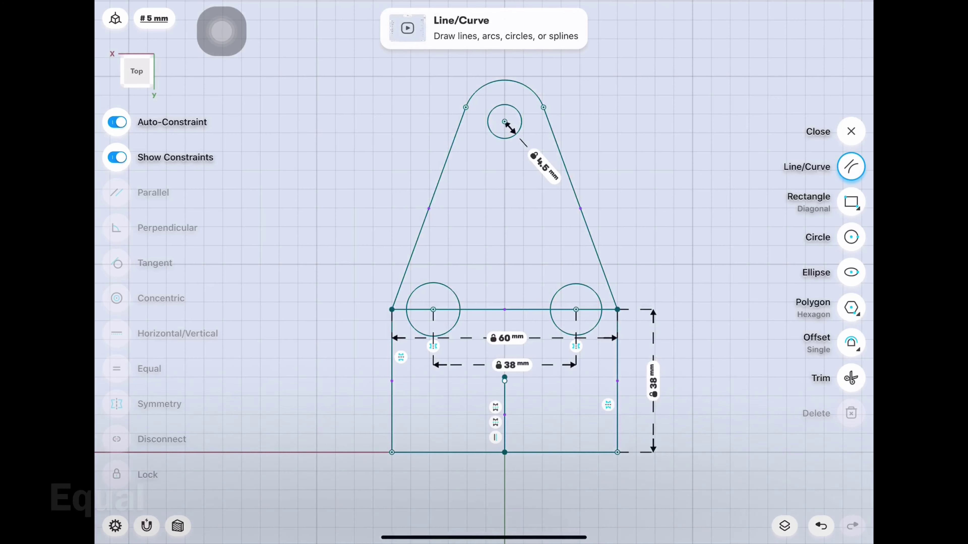
Make both lower circles equal to the top hole and close the sketch
click(488, 122)
click(414, 328)
click(594, 327)
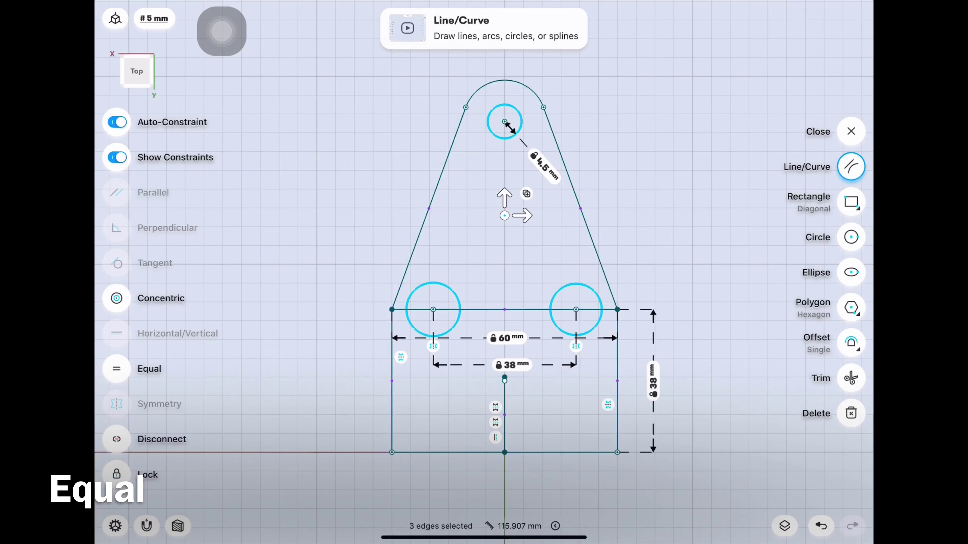
click(116, 369)
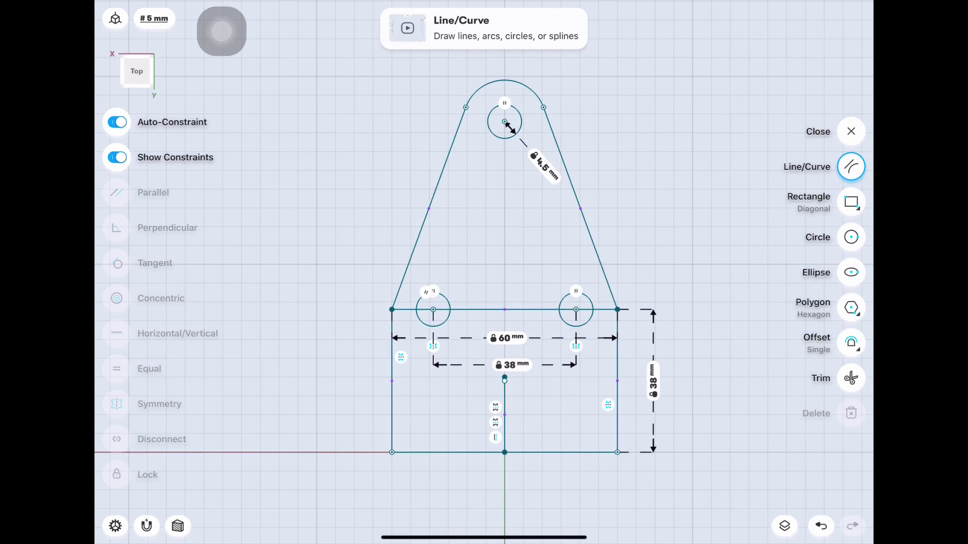
click(851, 131)
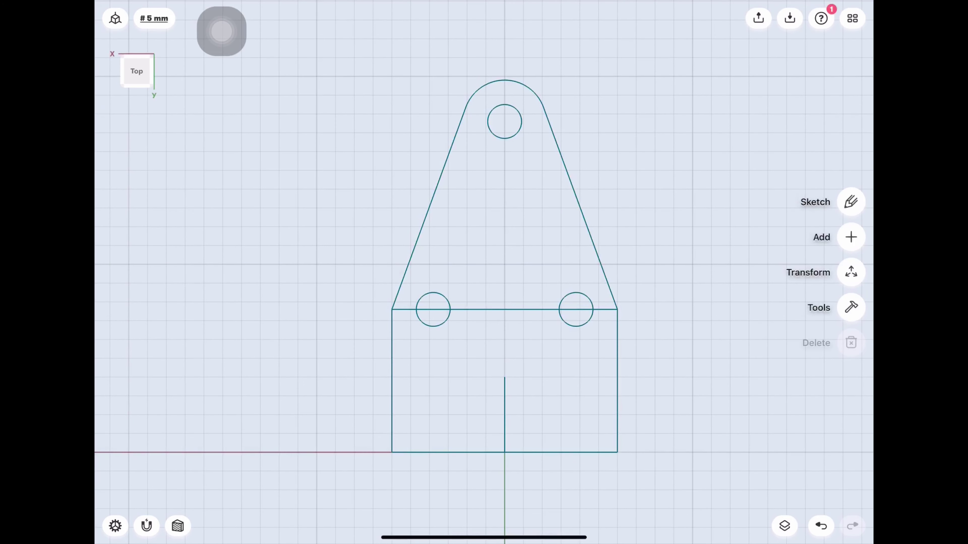
Delete the rectangle's top edge and centre line, then close the sketch
click(476, 309)
click(504, 415)
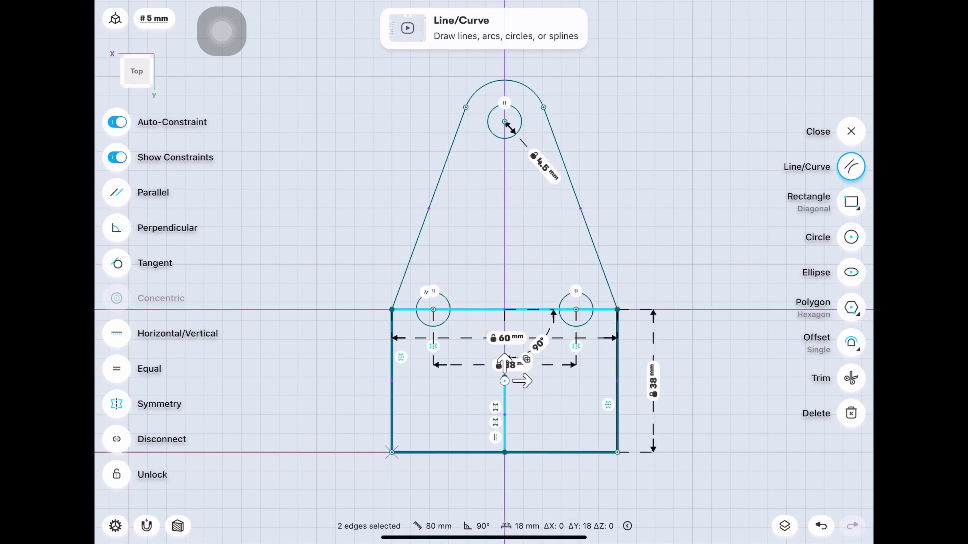
click(851, 413)
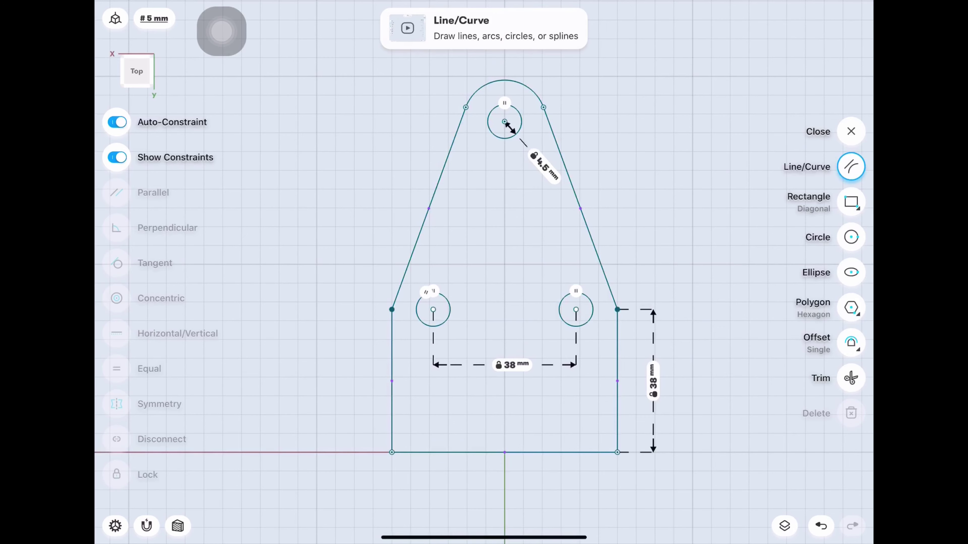
click(851, 131)
drag(495, 343, 419, 267)
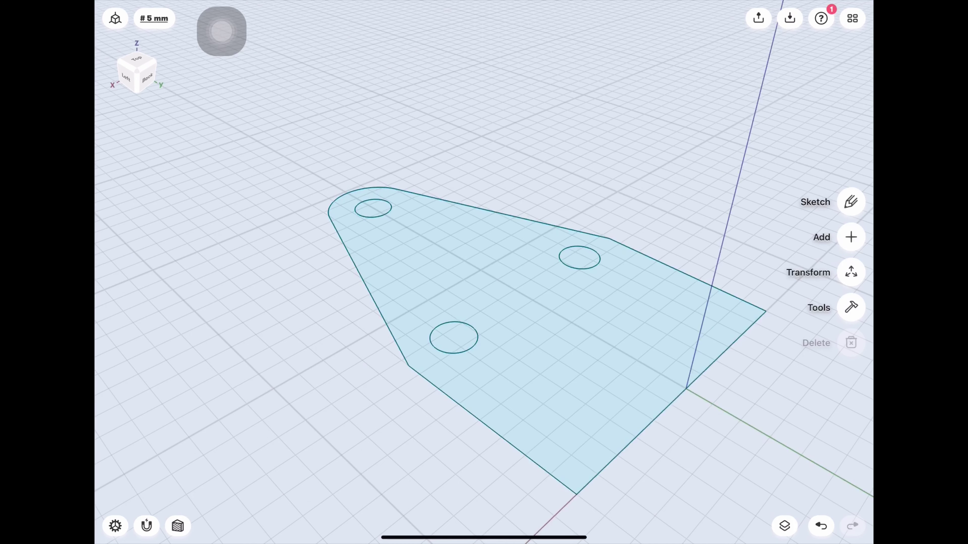
scroll(545, 324, down, 2)
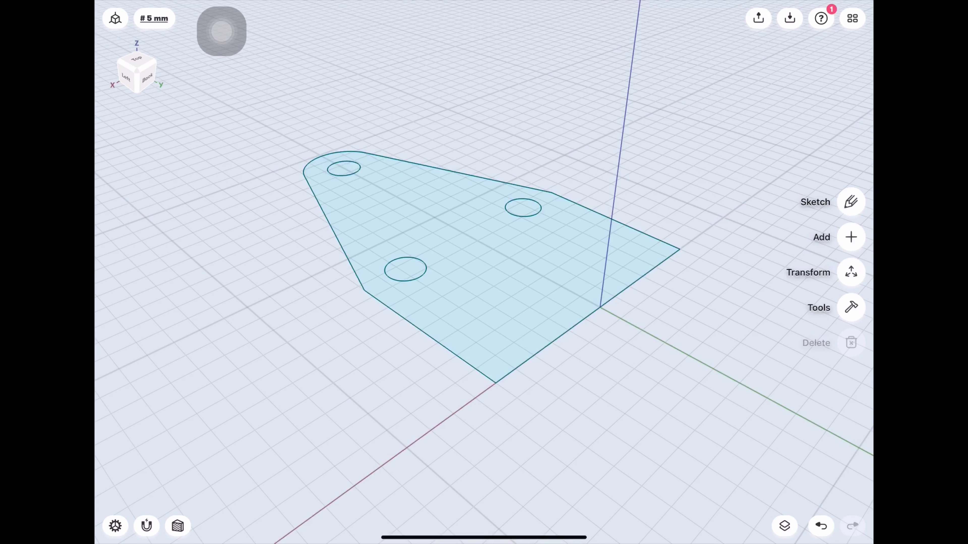
Extrude the outline face downward into a solid plate with three holes
click(472, 310)
drag(472, 309, 474, 357)
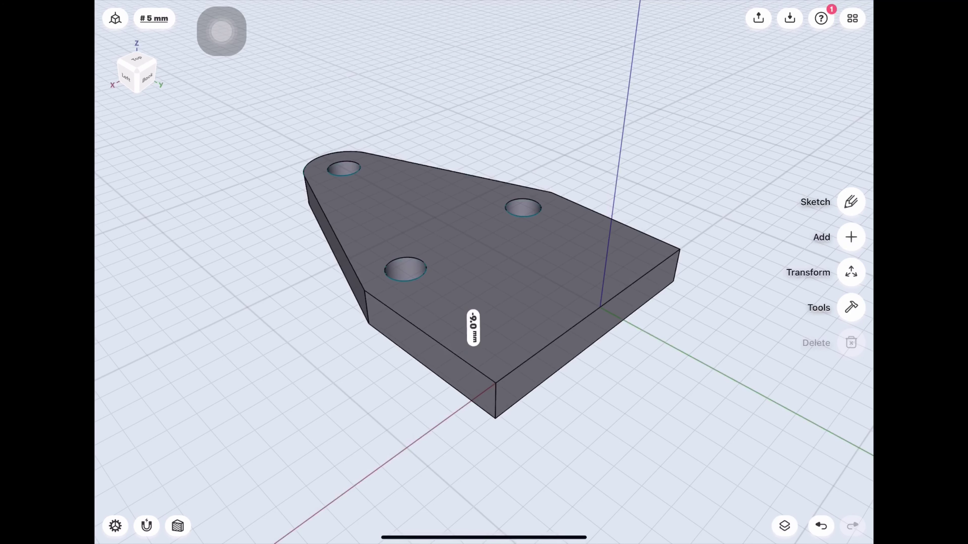
middle_drag(571, 381, 548, 443)
scroll(473, 229, down, 3)
scroll(472, 229, down, 3)
mouse_move(484, 229)
middle_down()
mouse_move(484, 305)
mouse_move(495, 248)
middle_up()
middle_drag(484, 305, 496, 256)
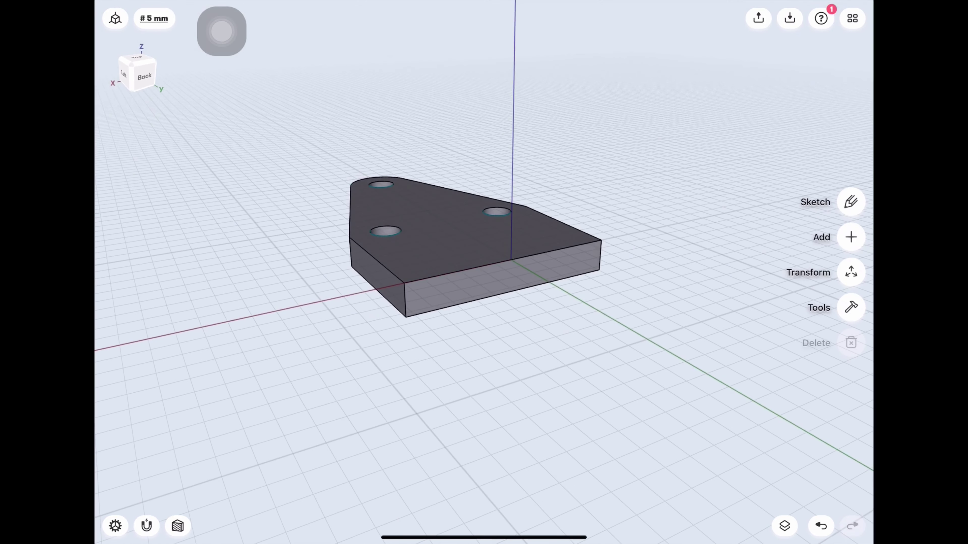
Sketch a 60 × 22 mm rectangle below the plate on its front face
click(503, 282)
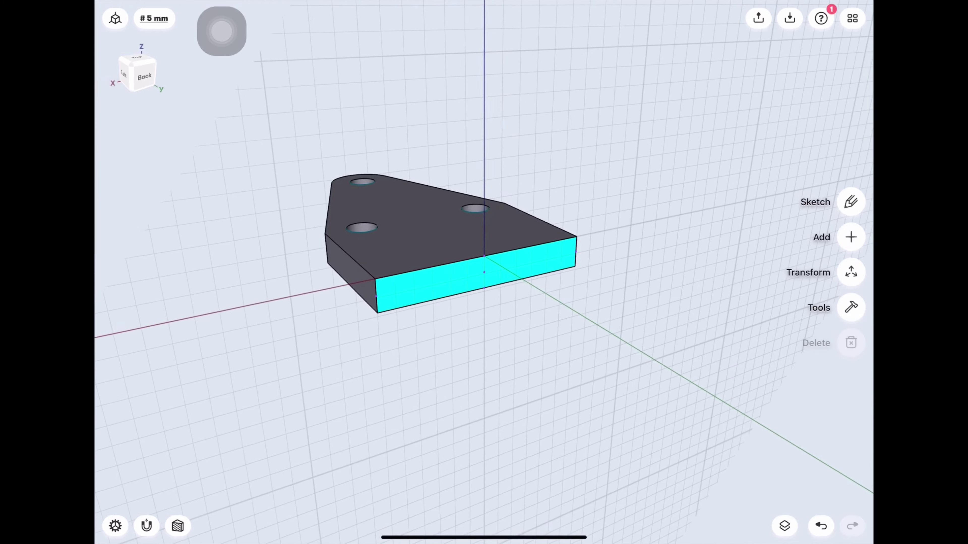
click(851, 203)
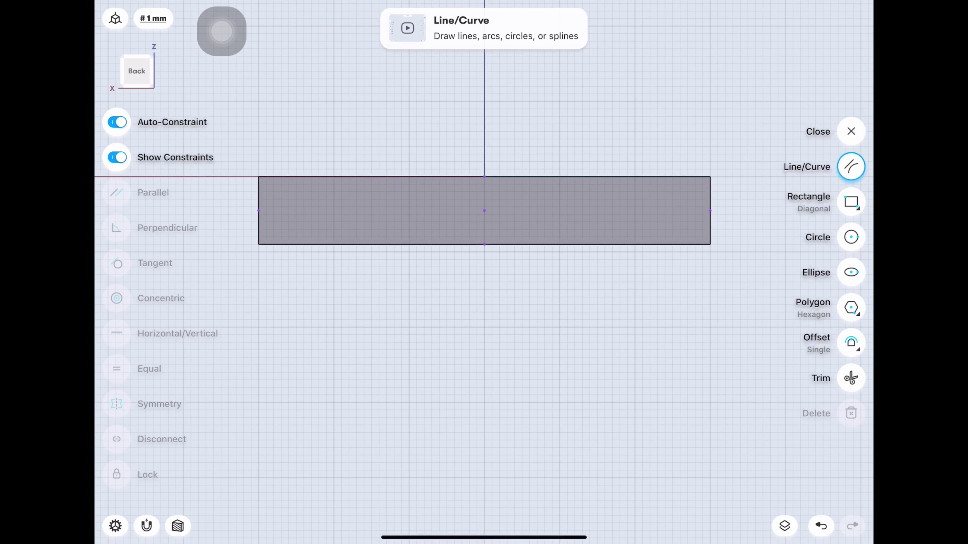
click(851, 202)
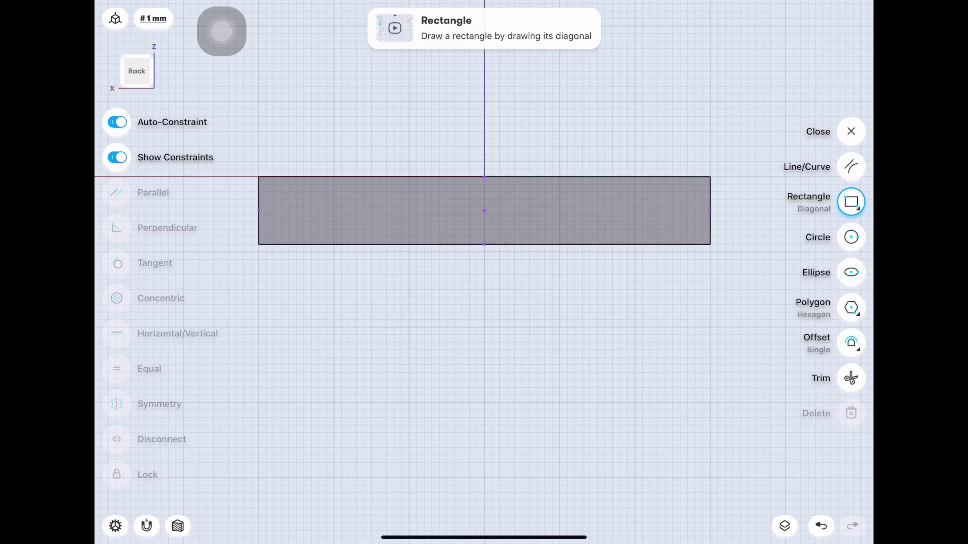
drag(258, 244, 710, 410)
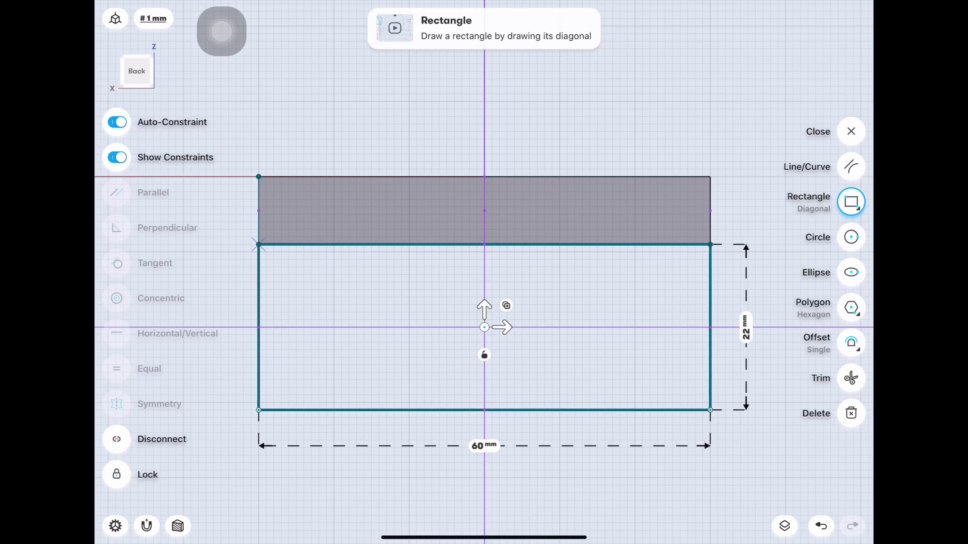
scroll(484, 327, down, 3)
click(851, 131)
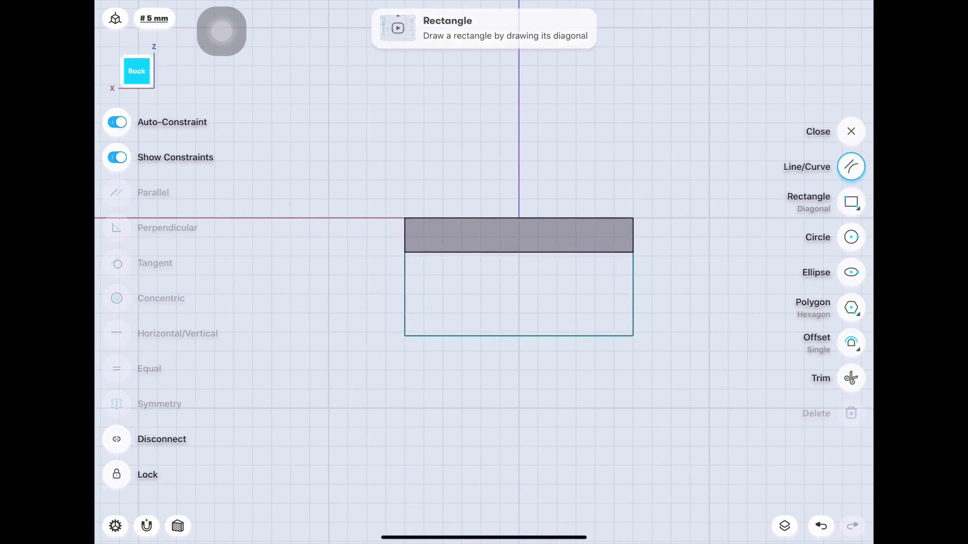
Extrude the rectangle 9 mm into a hanging flange block
middle_drag(496, 381, 552, 305)
shift+middle_drag(495, 267, 457, 209)
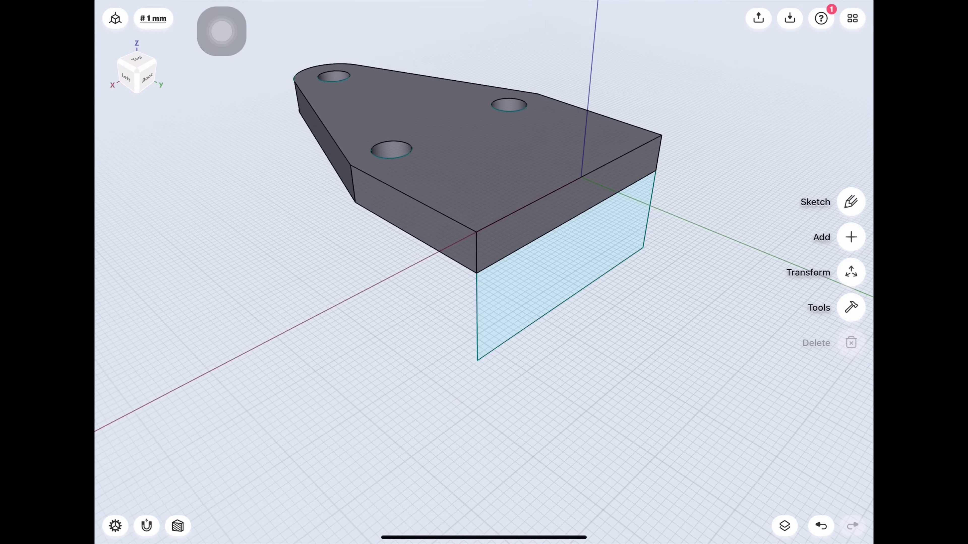
click(585, 281)
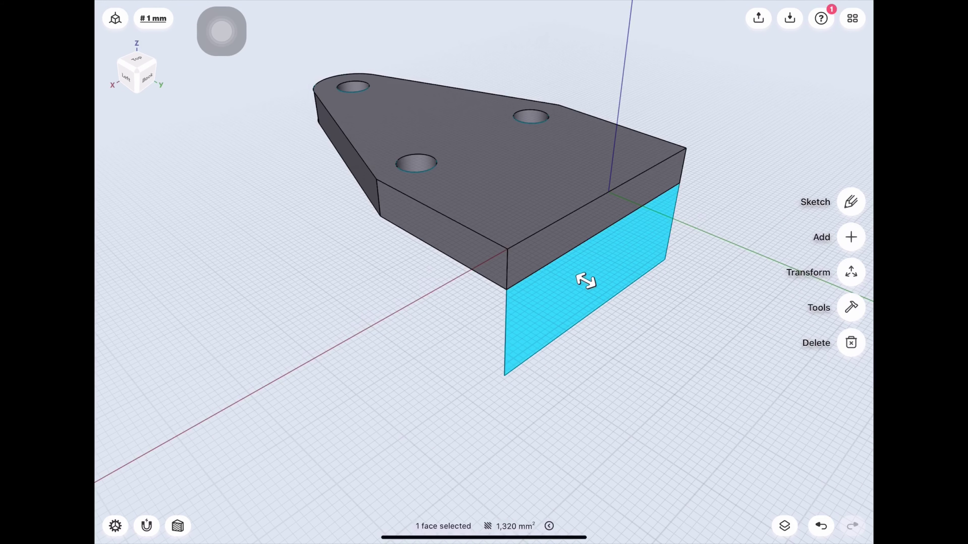
drag(586, 281, 541, 260)
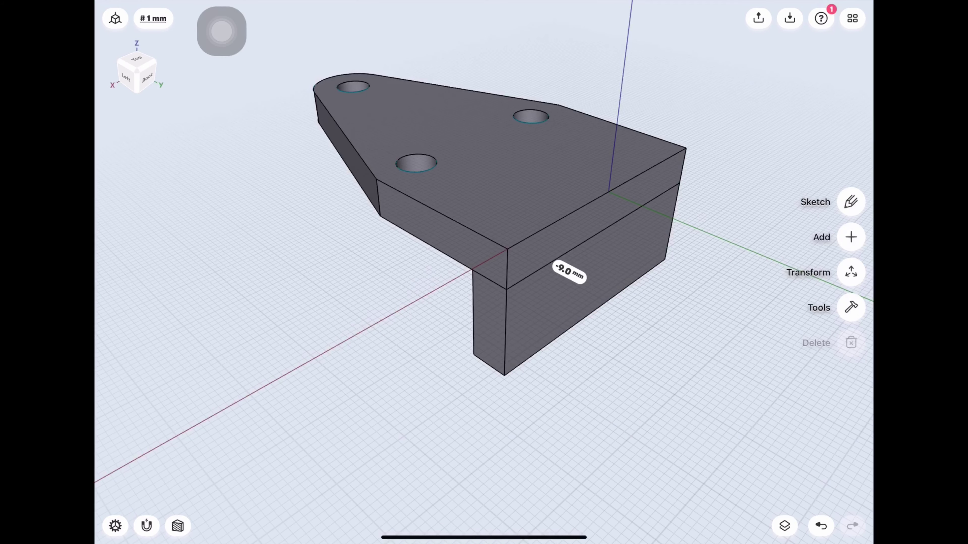
mouse_move(496, 267)
middle_down()
mouse_move(495, 171)
mouse_move(420, 190)
mouse_move(476, 286)
mouse_move(495, 267)
middle_up()
click(850, 307)
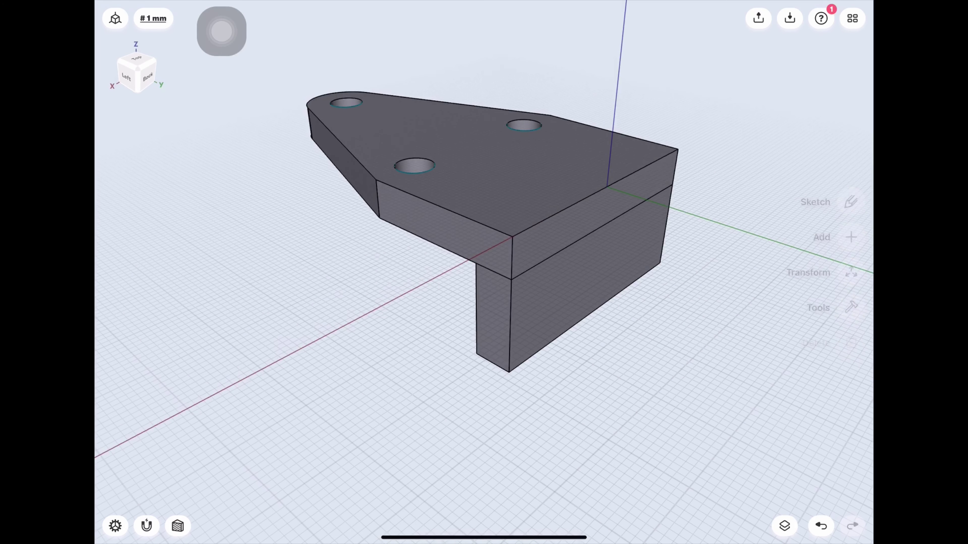
Union the plate and the flange block into one solid body
click(851, 201)
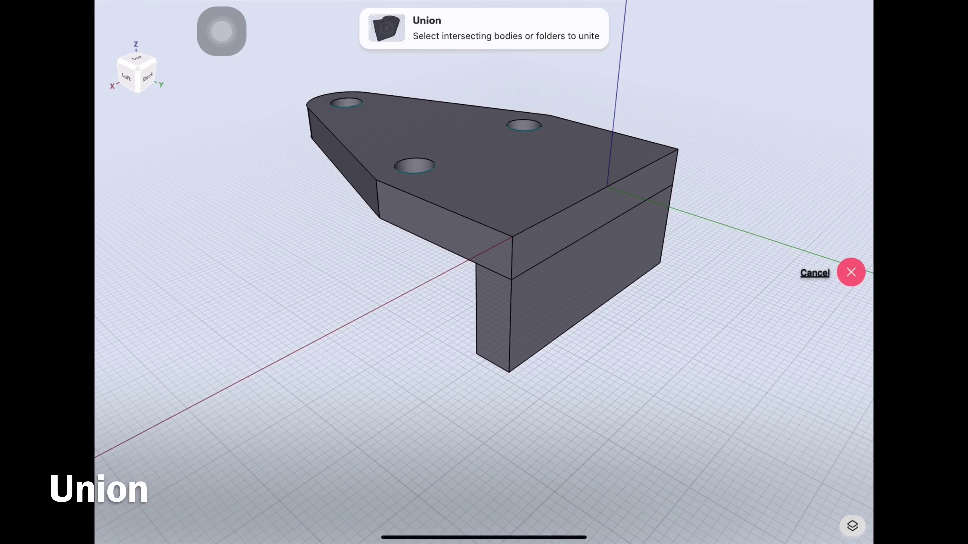
click(495, 153)
click(572, 289)
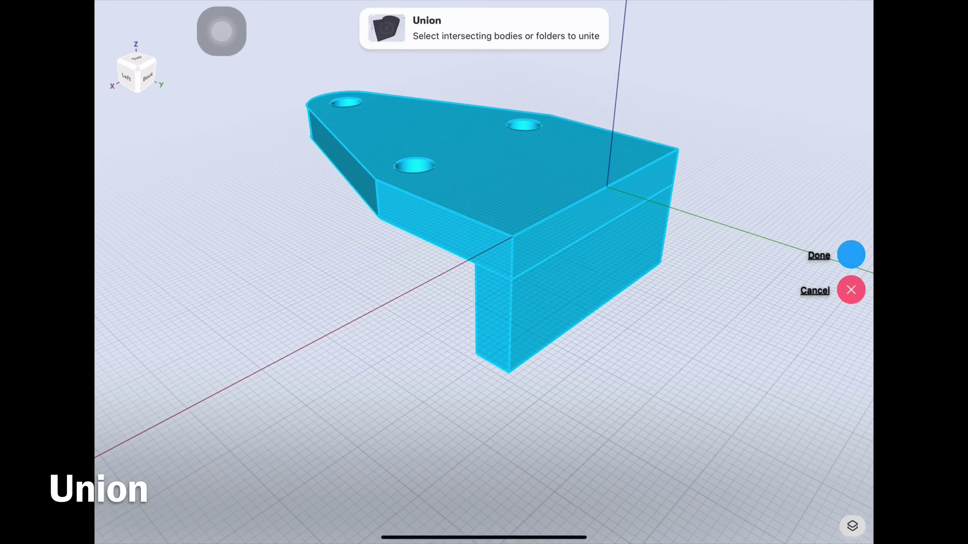
click(851, 254)
drag(534, 419, 457, 427)
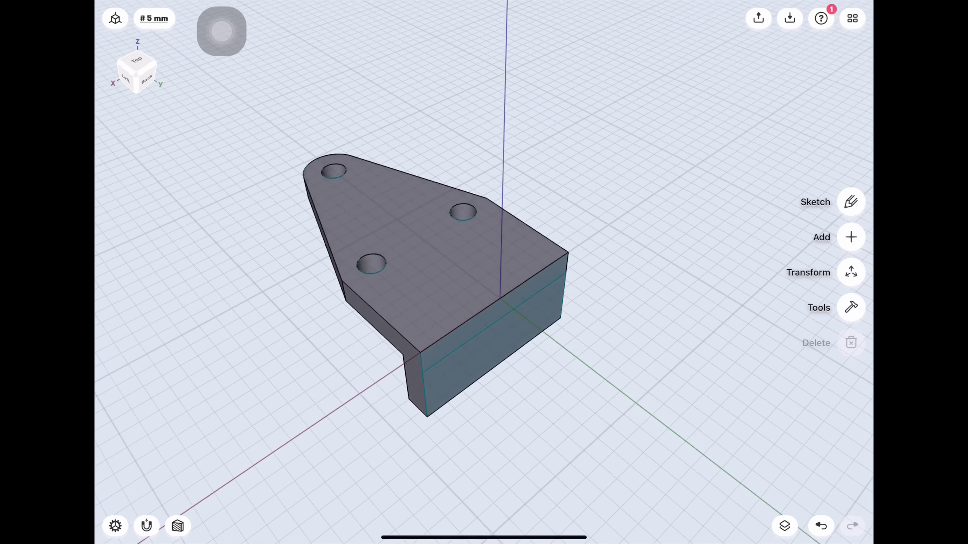
mouse_move(496, 382)
mouse_down()
mouse_move(476, 374)
mouse_move(495, 229)
mouse_move(495, 336)
mouse_up()
scroll(439, 285, up, 3)
scroll(438, 286, up, 2)
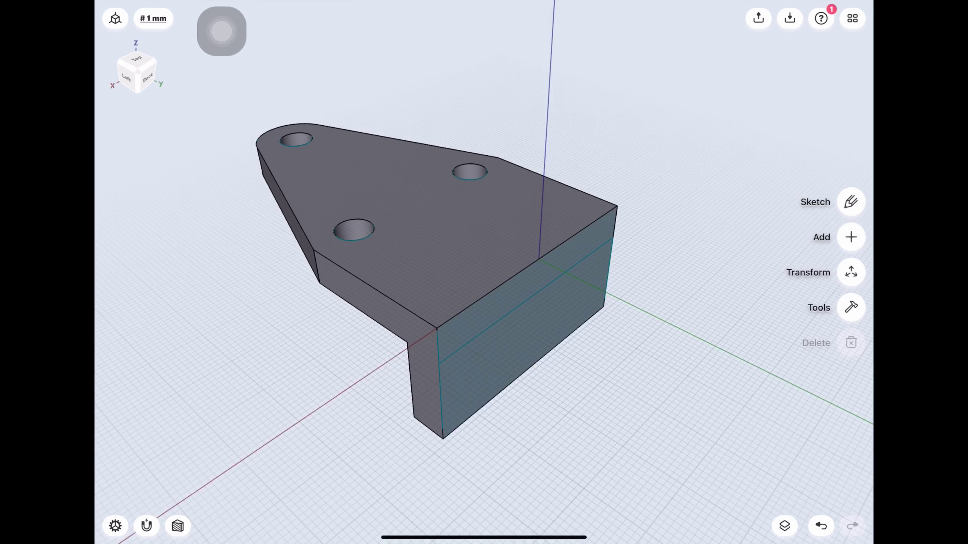
click(851, 237)
Create a 'Through edge at angle' construction plane on the flange's top outer edge at -30°
click(851, 272)
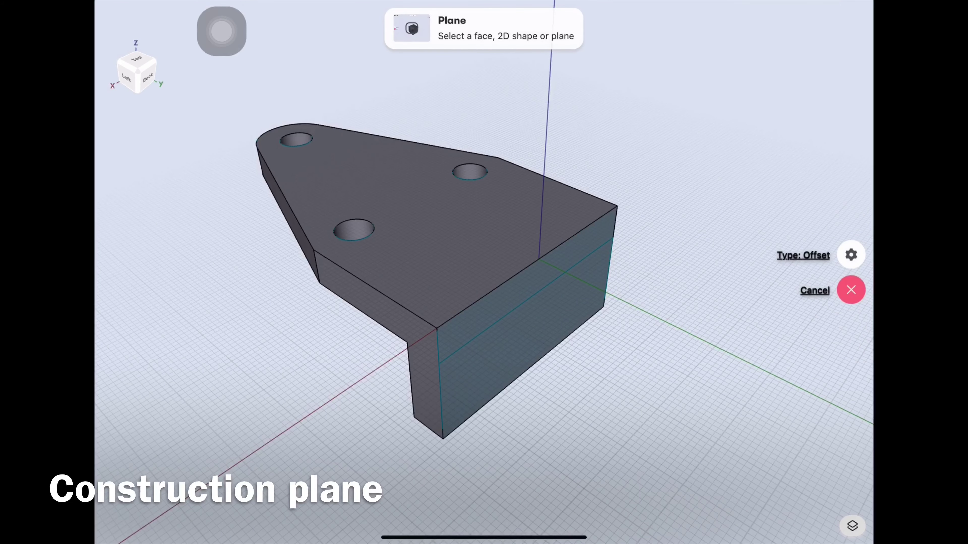
click(851, 254)
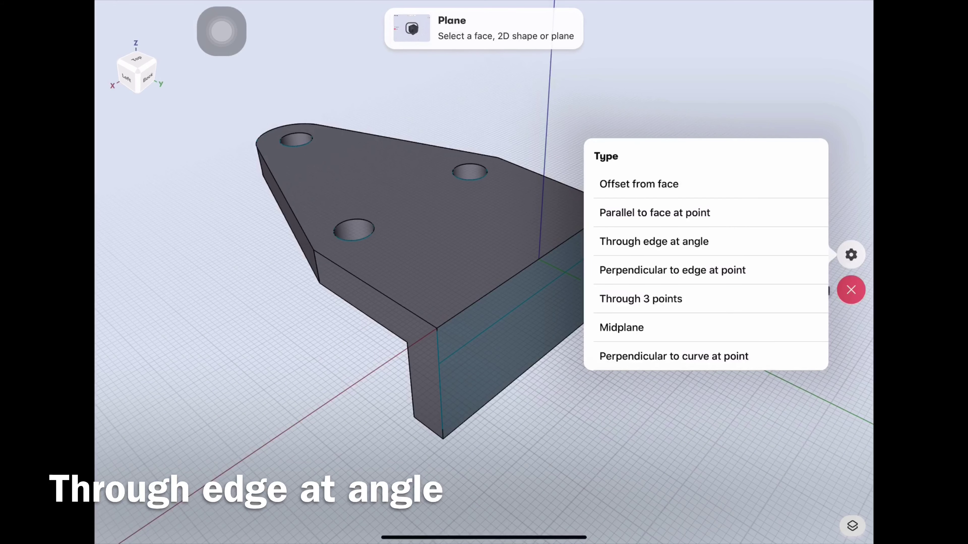
click(654, 241)
click(526, 268)
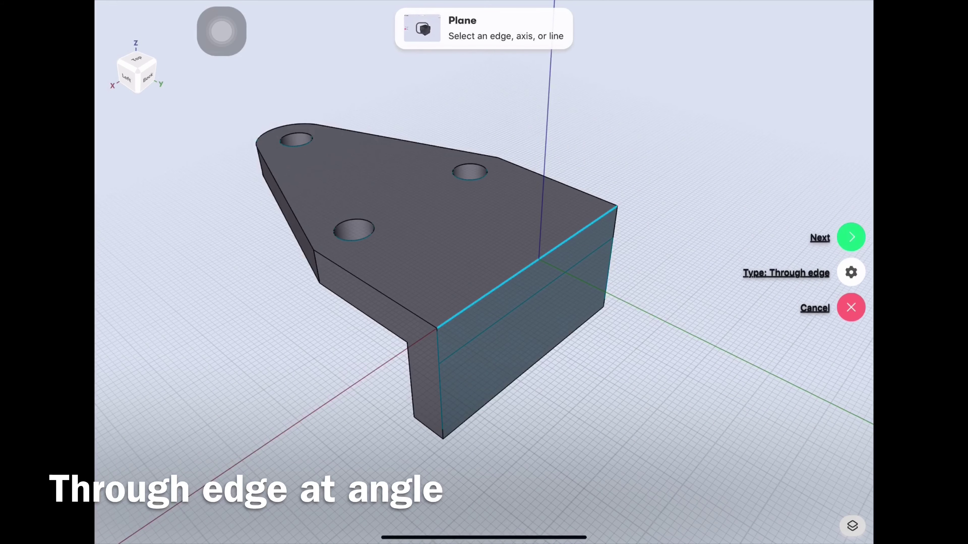
click(851, 237)
click(126, 78)
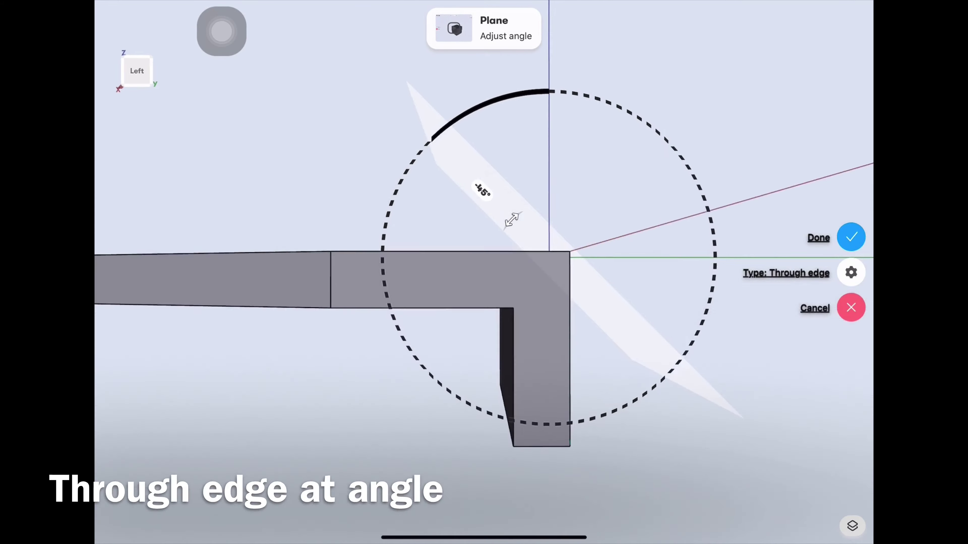
drag(503, 226, 518, 216)
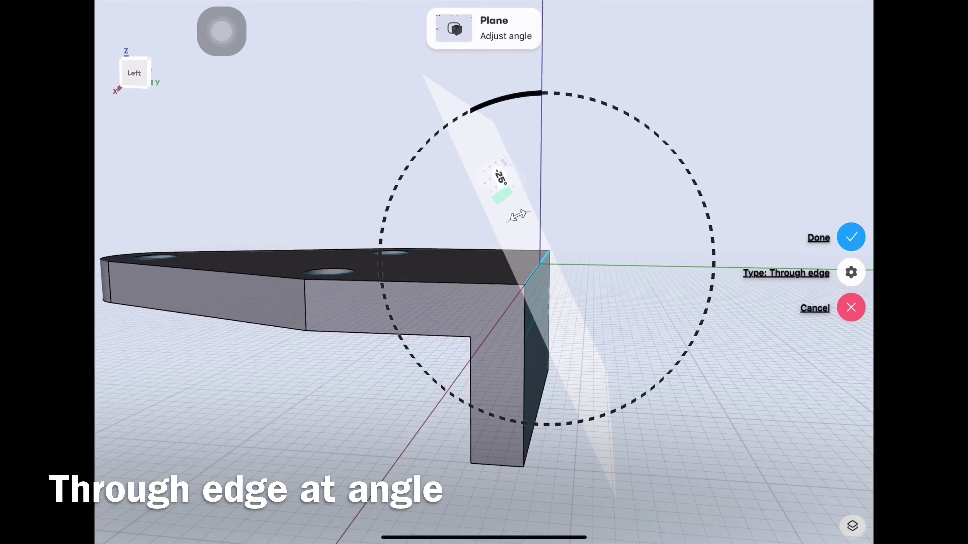
text(-30)
key(Return)
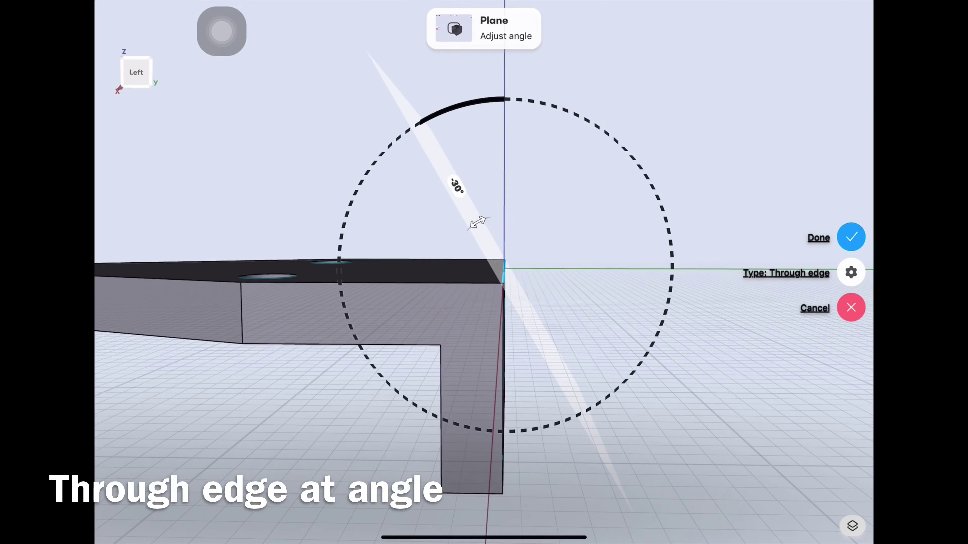
click(851, 238)
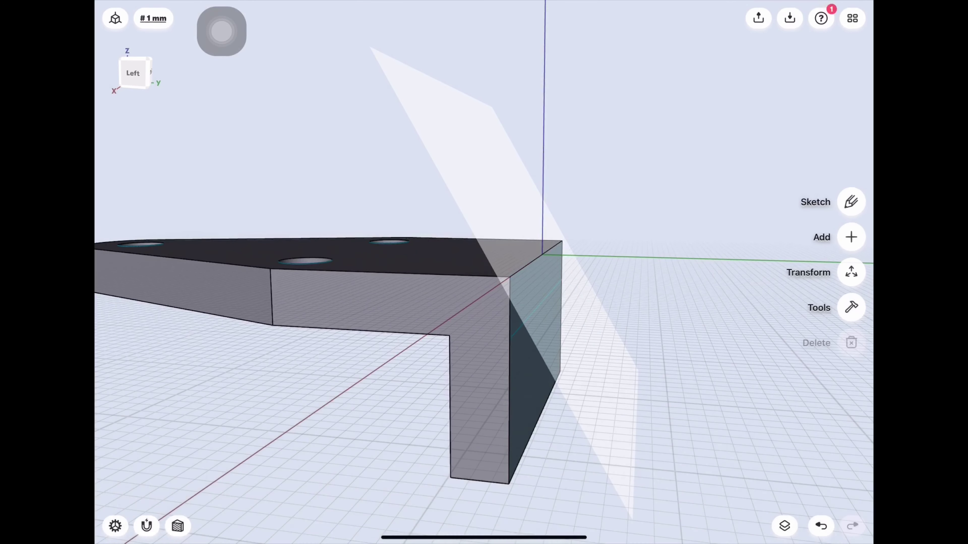
Create an offset-from-face construction plane 28 mm parallel to the -30° angled plane
click(851, 236)
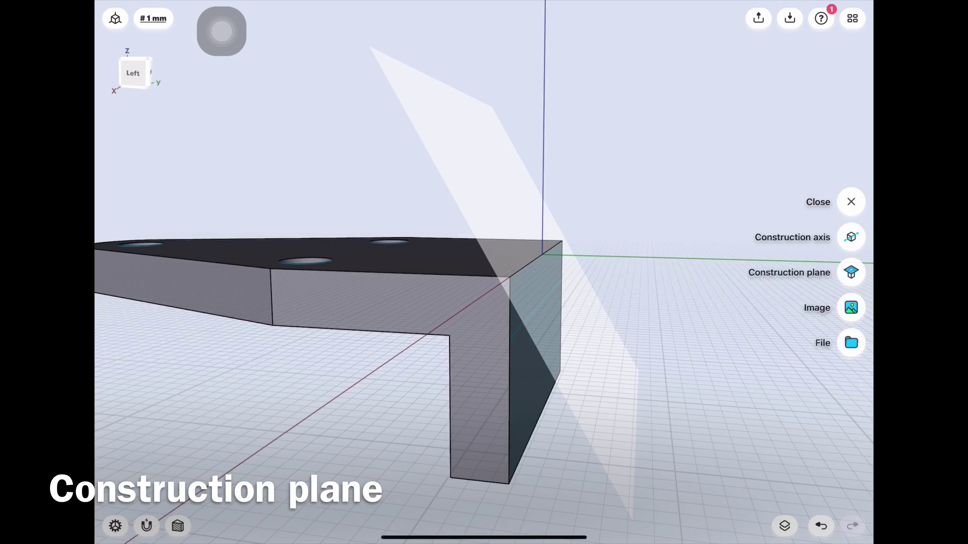
click(851, 272)
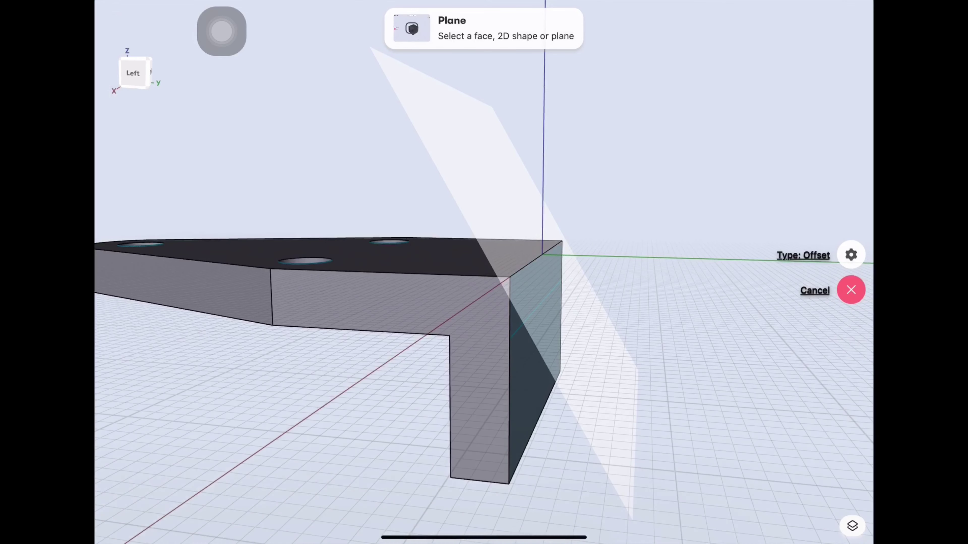
click(851, 255)
click(638, 184)
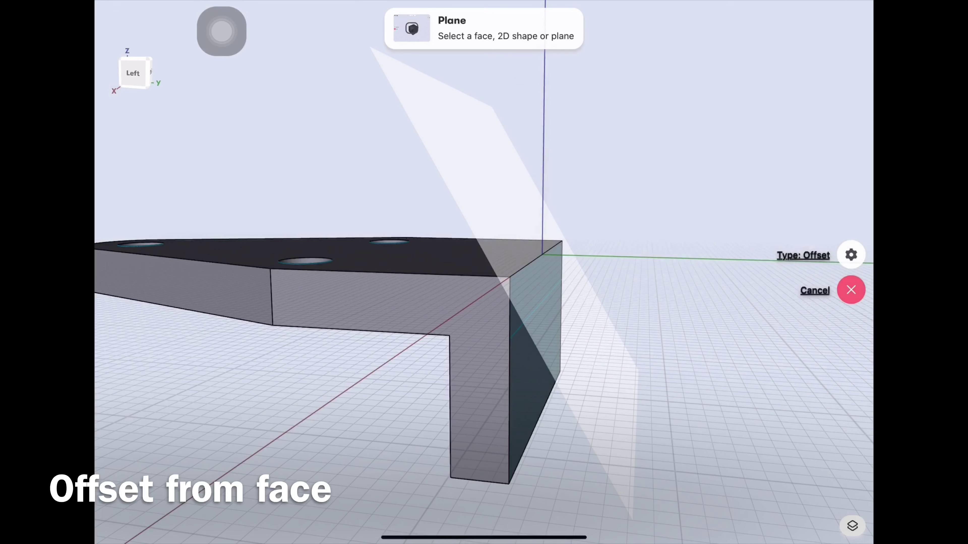
click(536, 316)
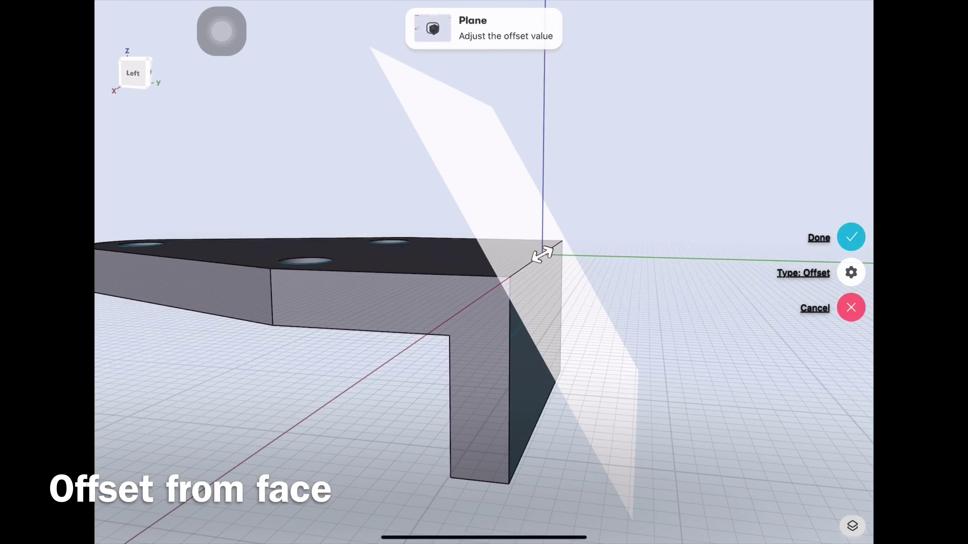
drag(542, 255, 681, 178)
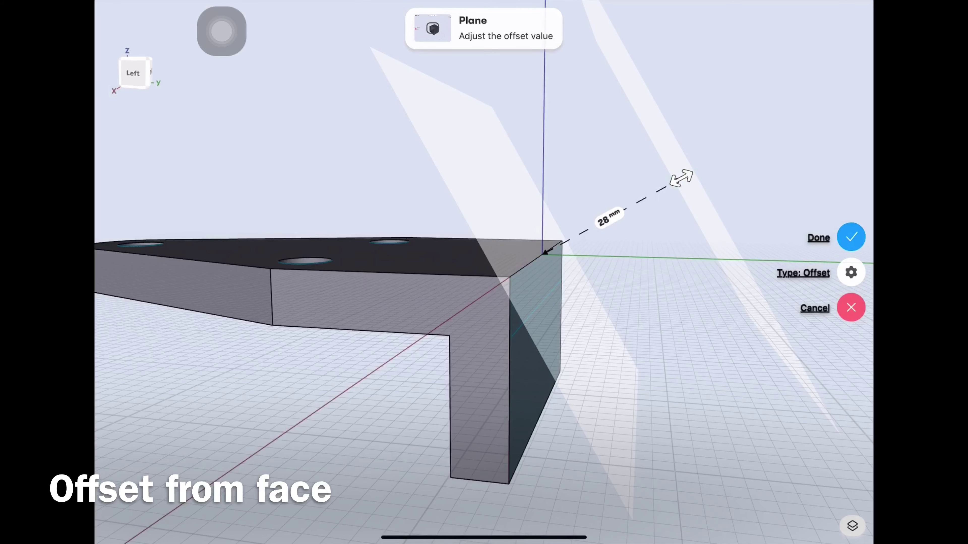
click(851, 237)
mouse_move(572, 343)
mouse_down()
mouse_move(457, 335)
mouse_move(591, 343)
mouse_up()
click(439, 285)
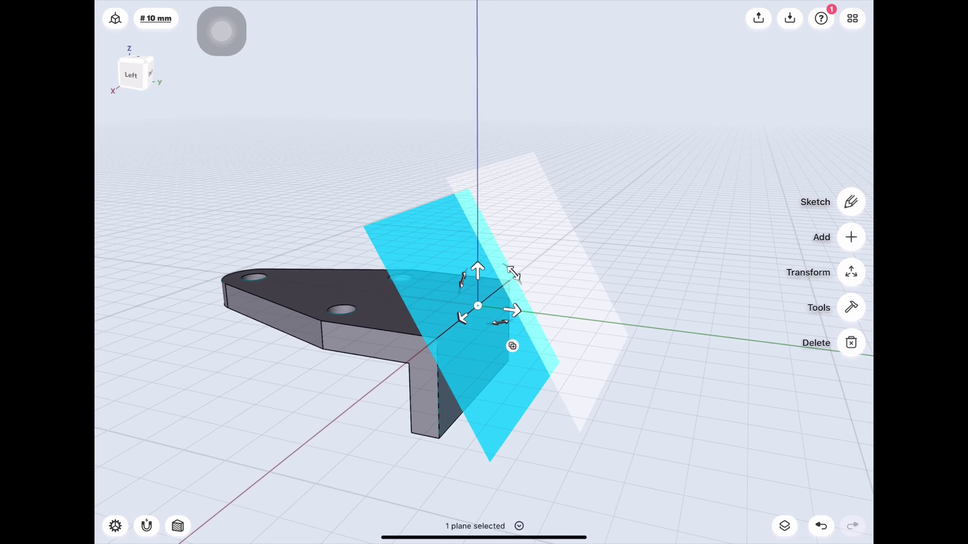
From the back view, draw a 19 mm-radius circle centred on the angled plane's origin
click(851, 343)
drag(495, 266, 457, 324)
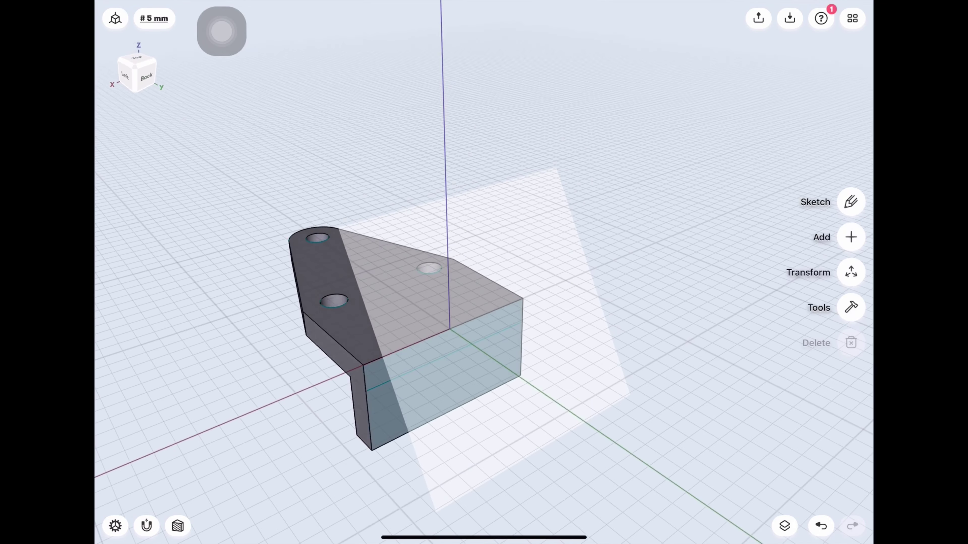
click(146, 78)
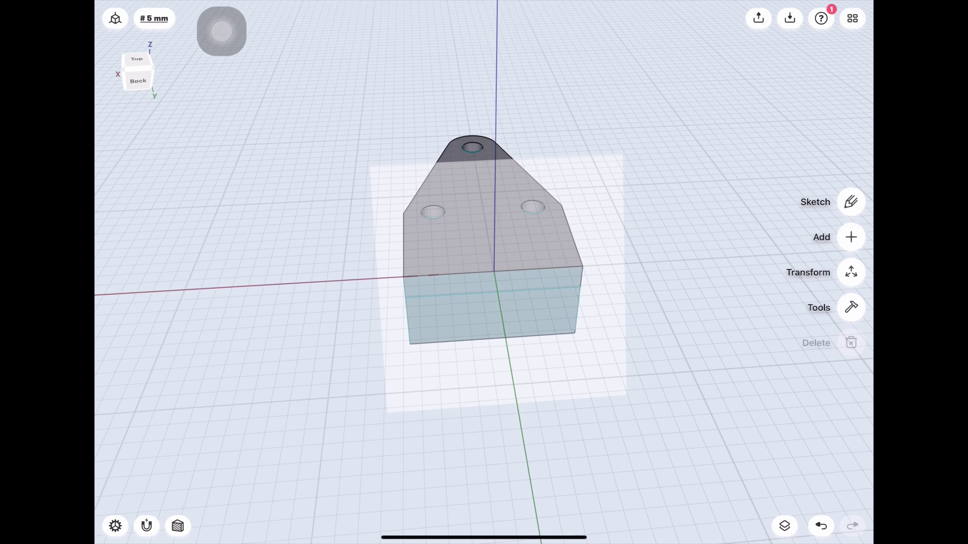
click(484, 267)
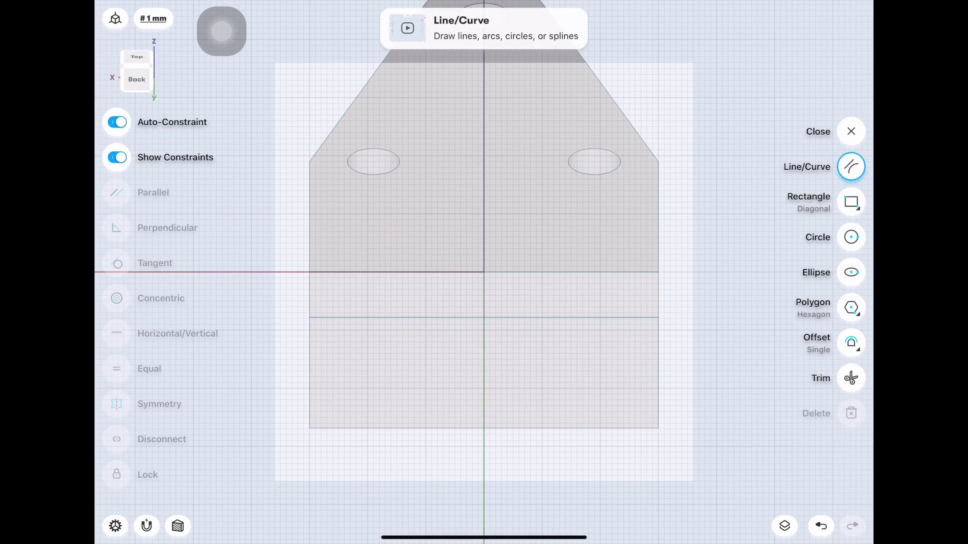
click(851, 236)
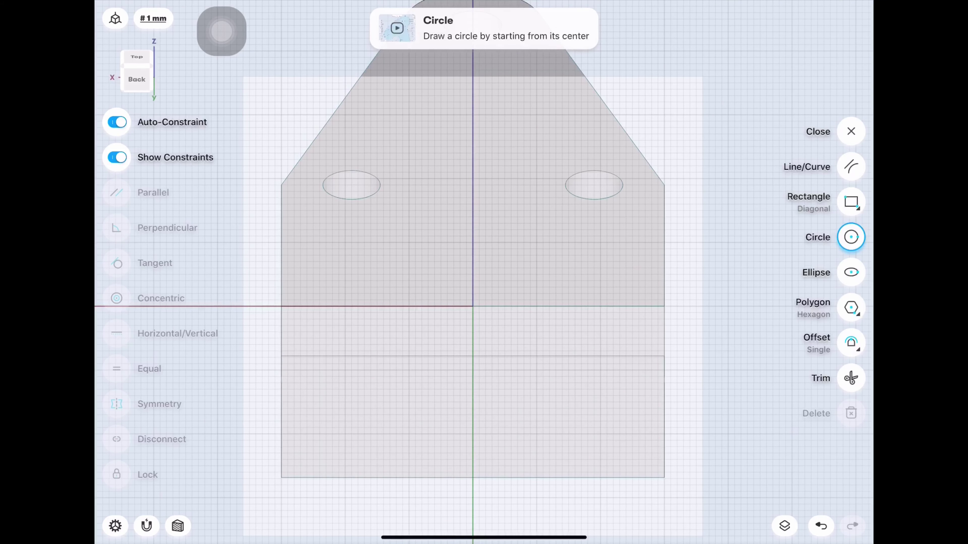
drag(473, 306, 568, 254)
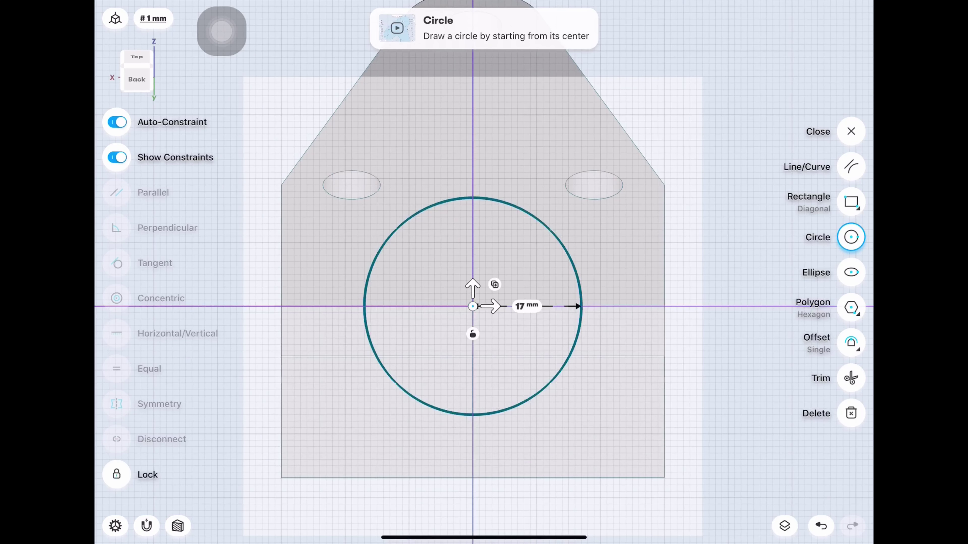
click(607, 243)
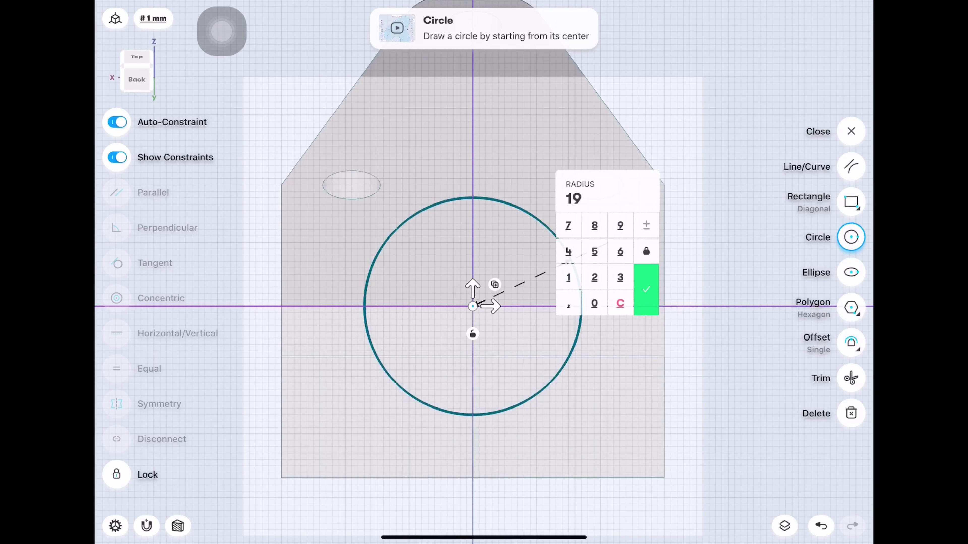
click(646, 289)
Orbit back to a 3D view and close the circle sketch into a face
scroll(539, 231, down, 5)
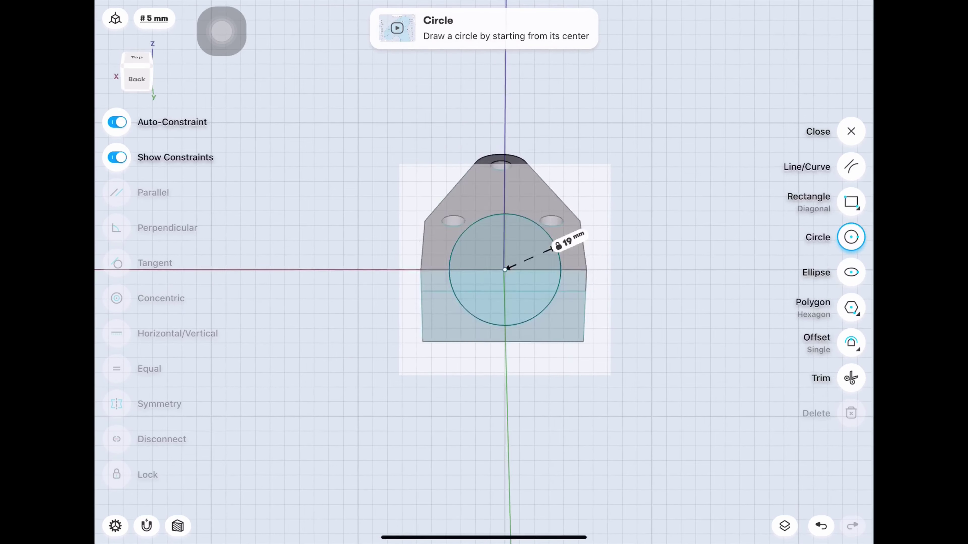
drag(648, 191, 762, 305)
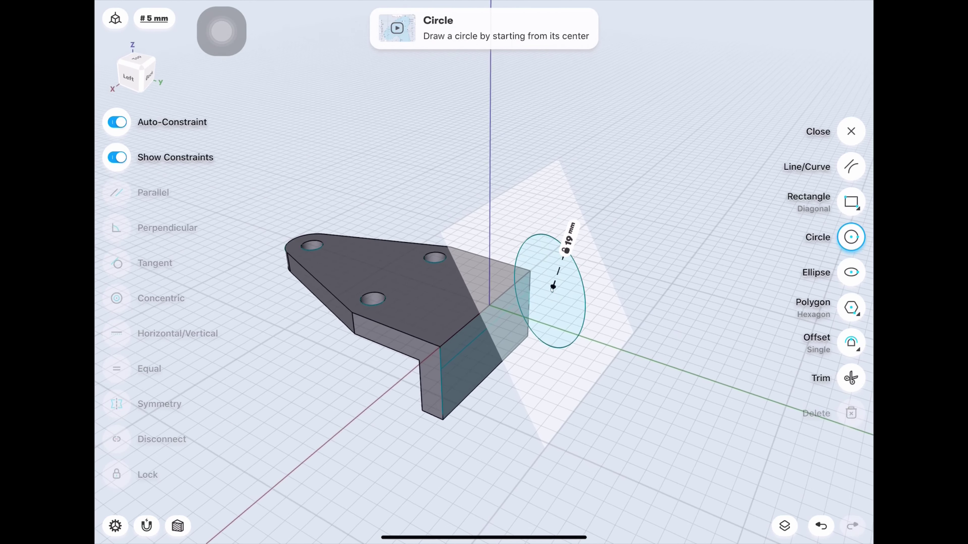
drag(648, 191, 671, 176)
click(571, 229)
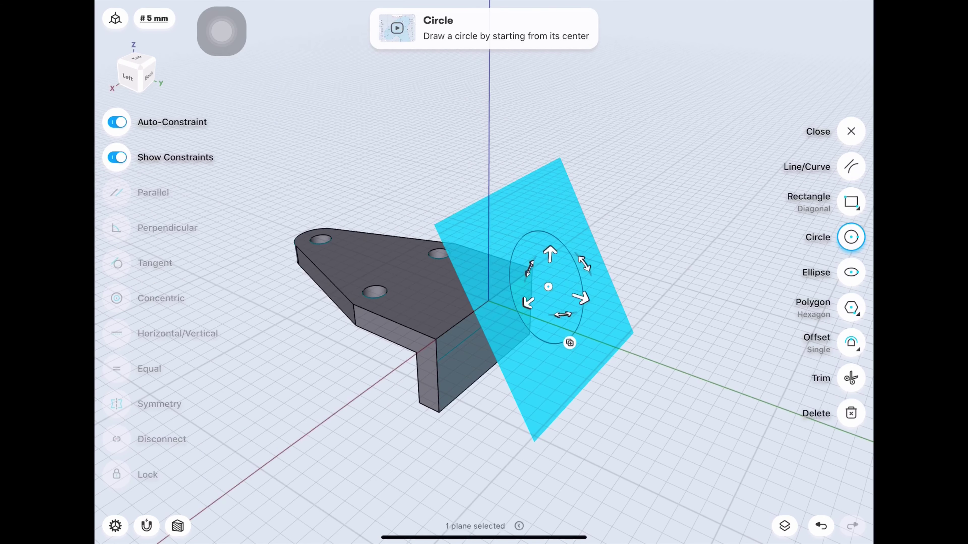
click(851, 132)
Extrude the 19 mm circle 40 mm into a cylinder, unioned with the lug plate
click(549, 286)
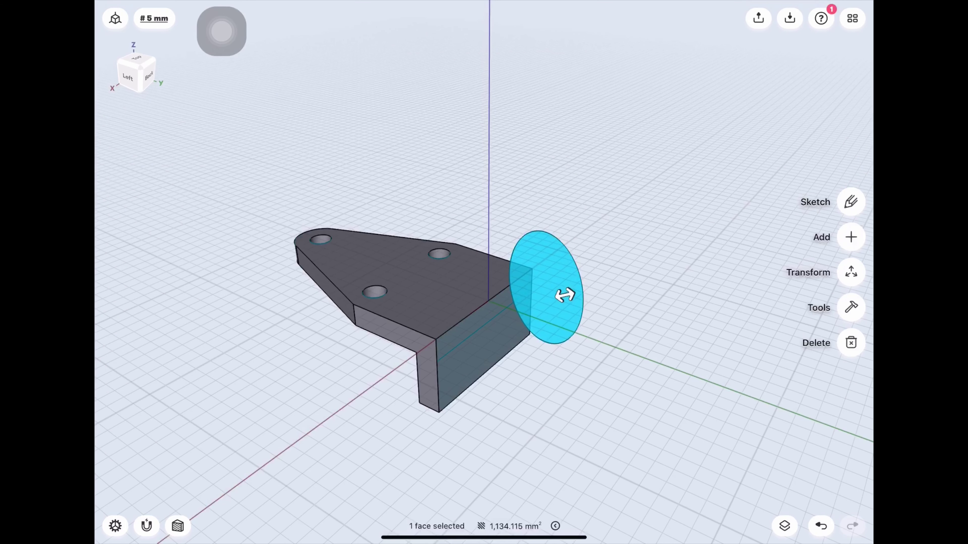
drag(564, 294, 471, 316)
click(498, 310)
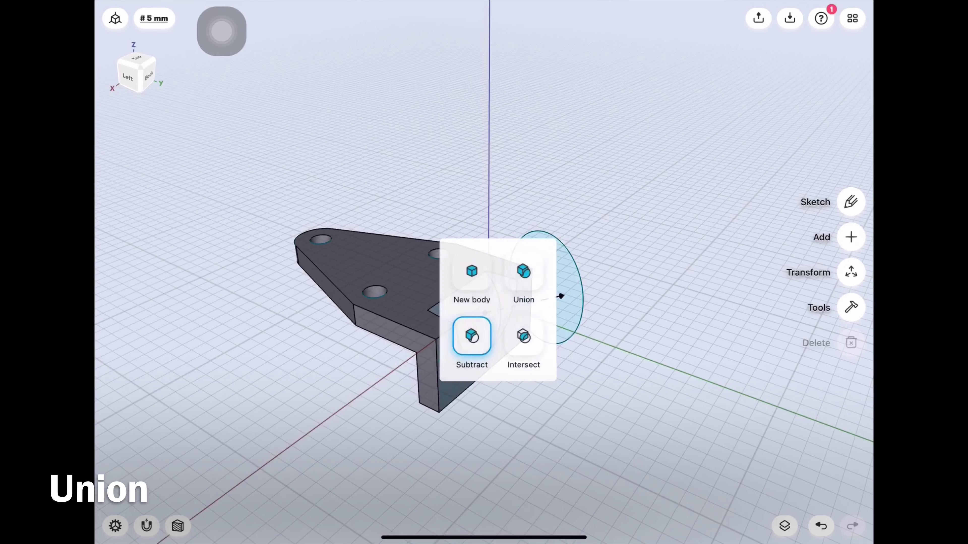
click(524, 272)
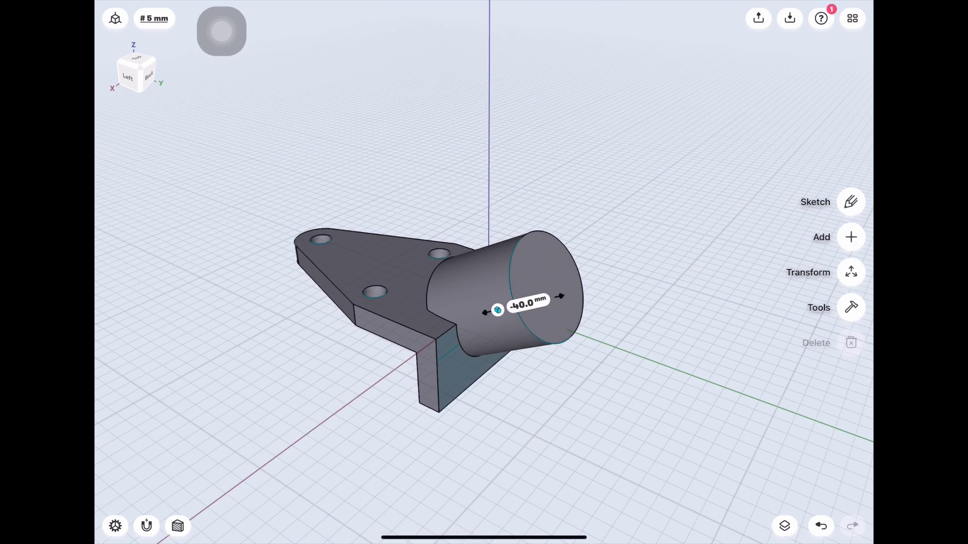
middle_drag(495, 343, 389, 324)
mouse_move(457, 343)
middle_down()
mouse_move(442, 320)
mouse_move(457, 343)
middle_up()
click(851, 308)
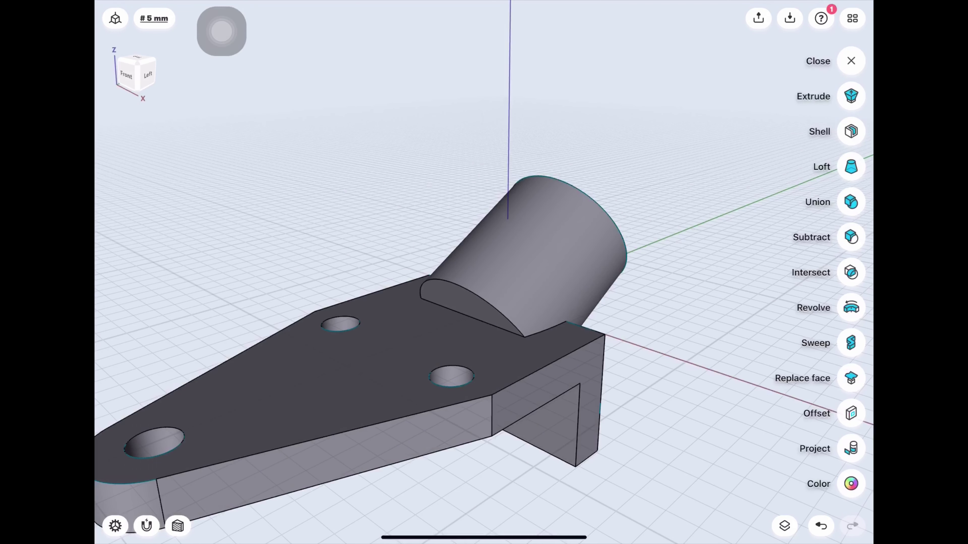
Replace the small face beside the cylinder with the plate's top face
click(850, 378)
click(469, 301)
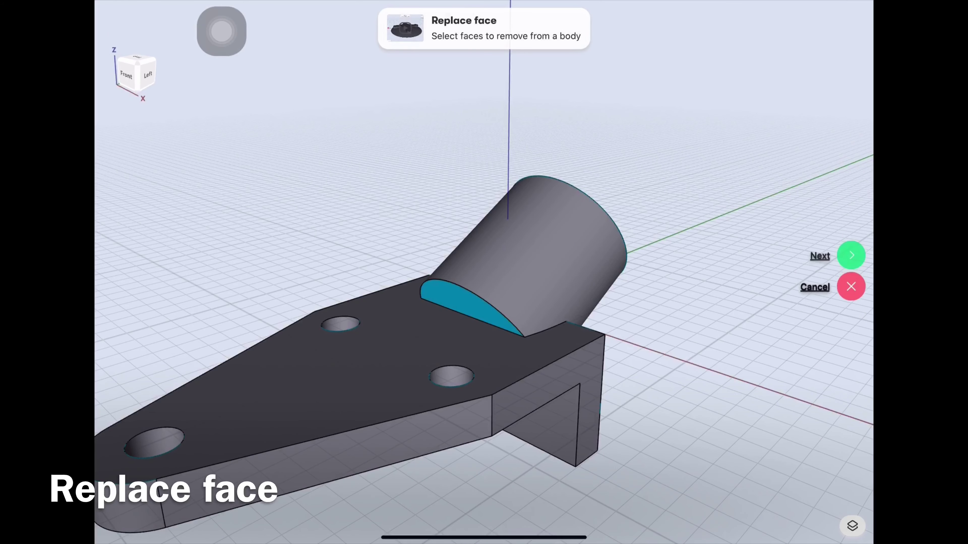
click(850, 255)
click(343, 366)
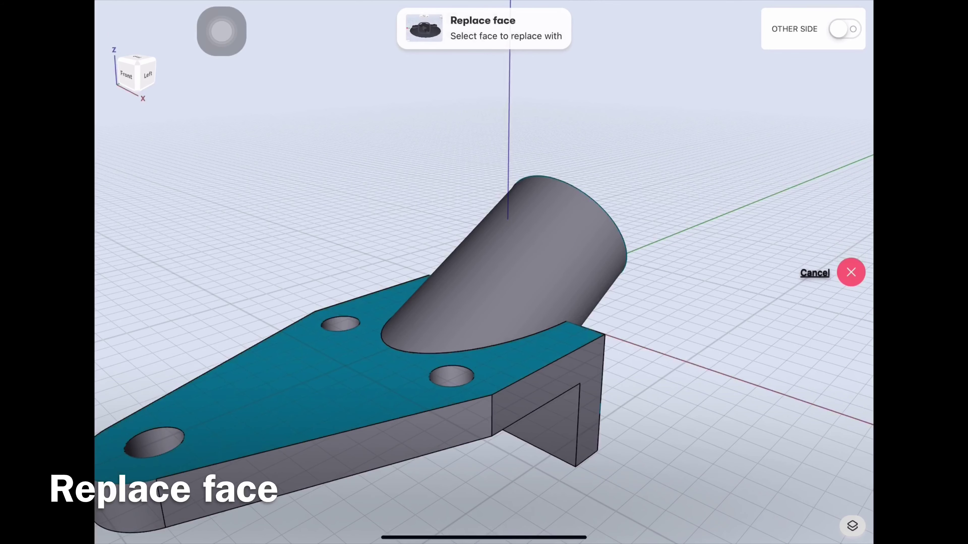
click(851, 255)
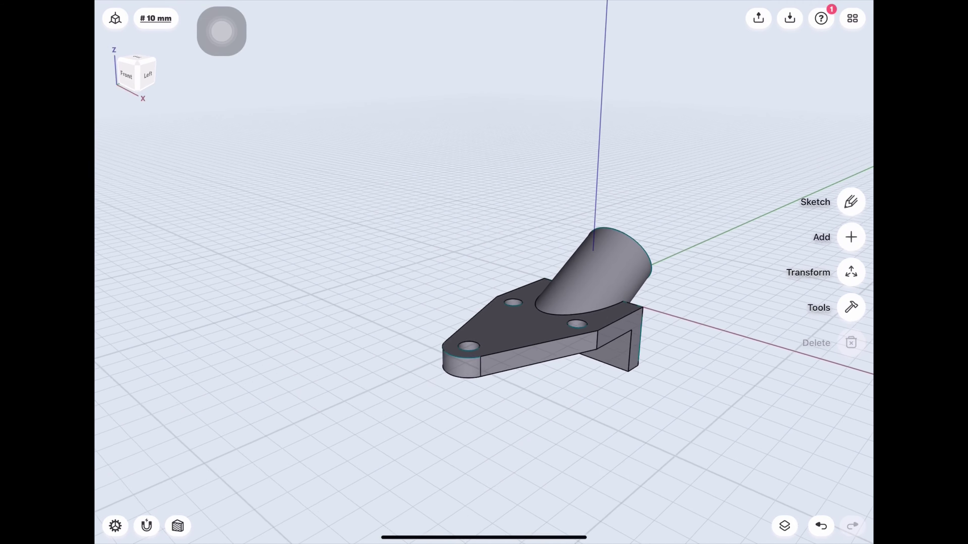
drag(457, 343, 553, 305)
drag(533, 343, 420, 335)
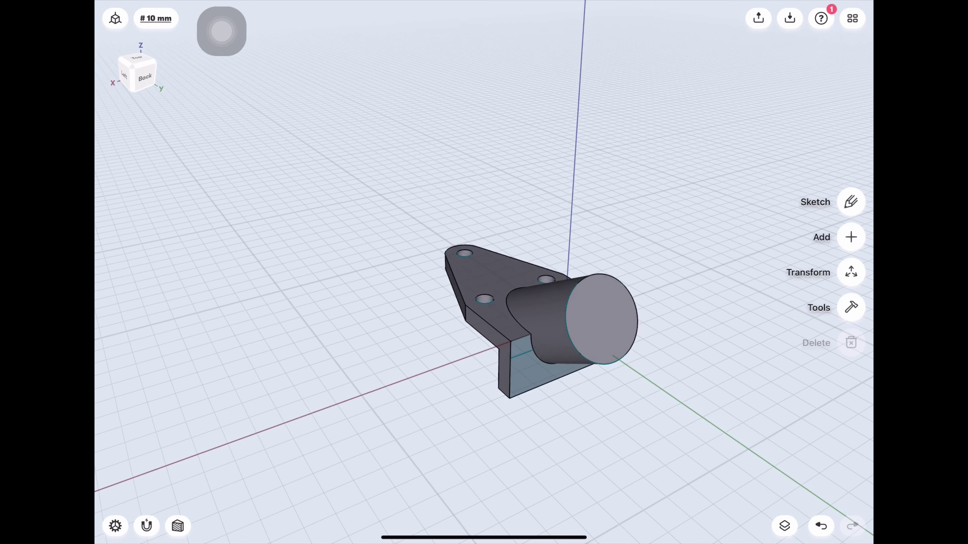
drag(495, 343, 457, 336)
scroll(457, 289, up, 3)
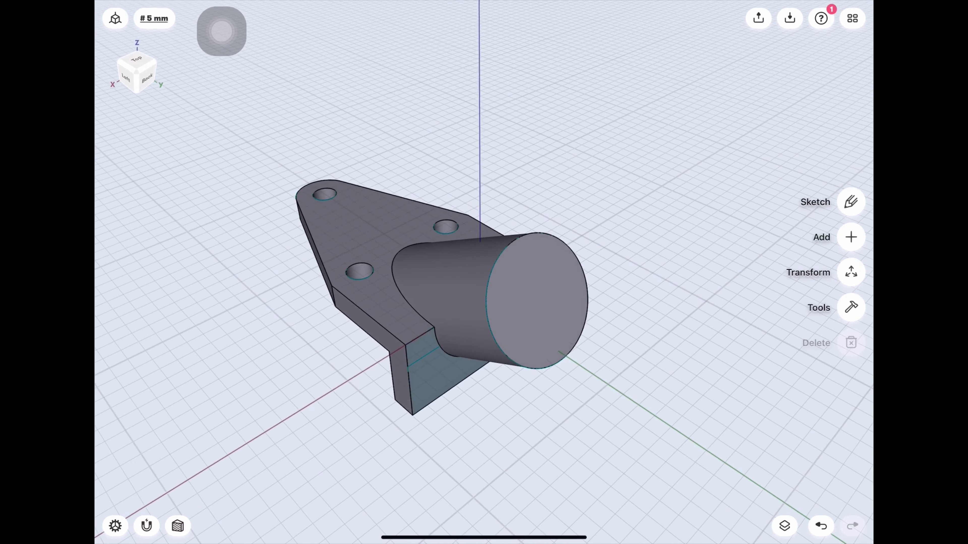
On the cylinder's end face, sketch a concentric circle of 11 mm radius
click(537, 301)
click(851, 202)
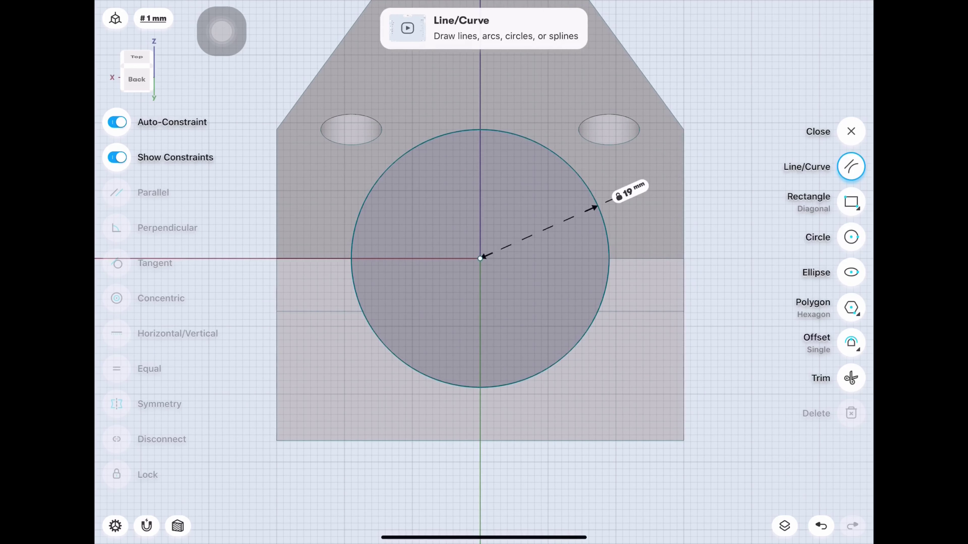
click(851, 236)
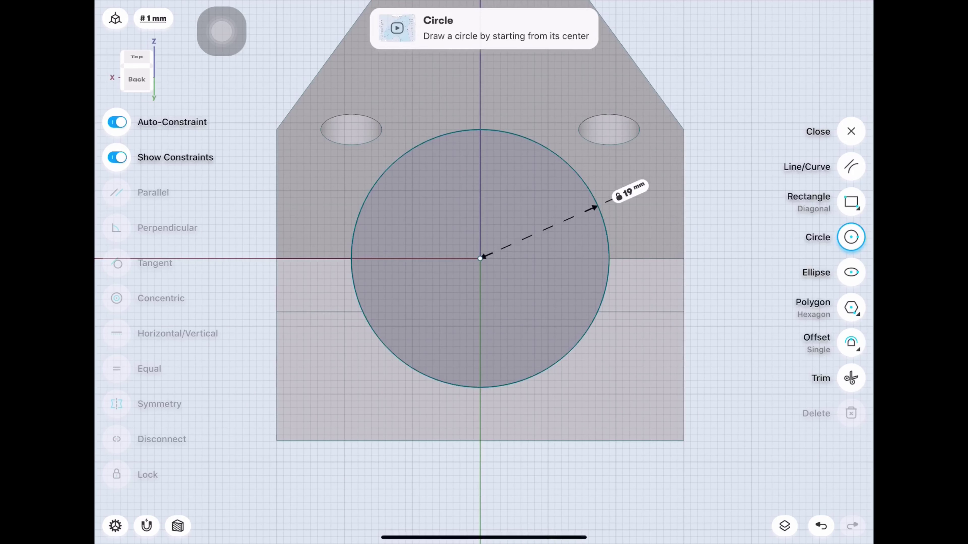
drag(480, 259, 541, 259)
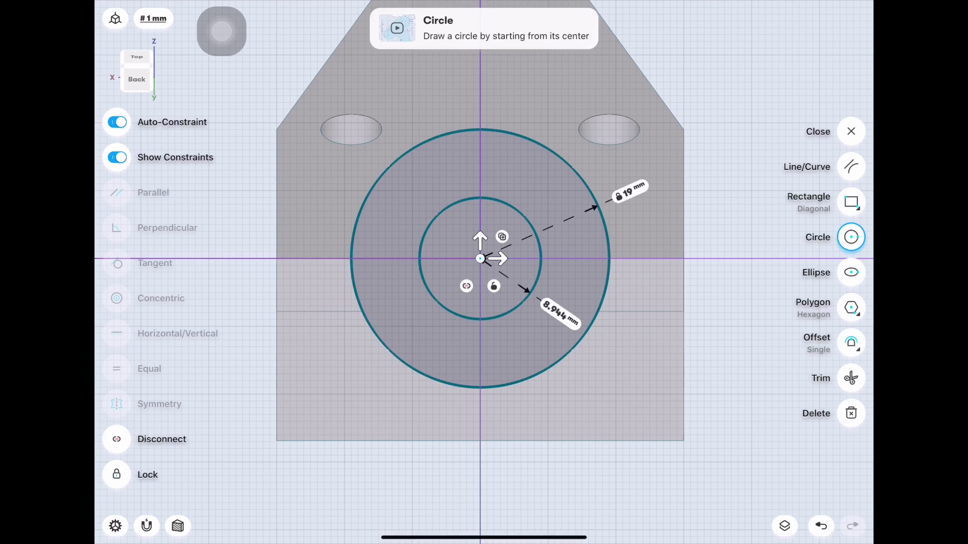
click(559, 313)
click(600, 361)
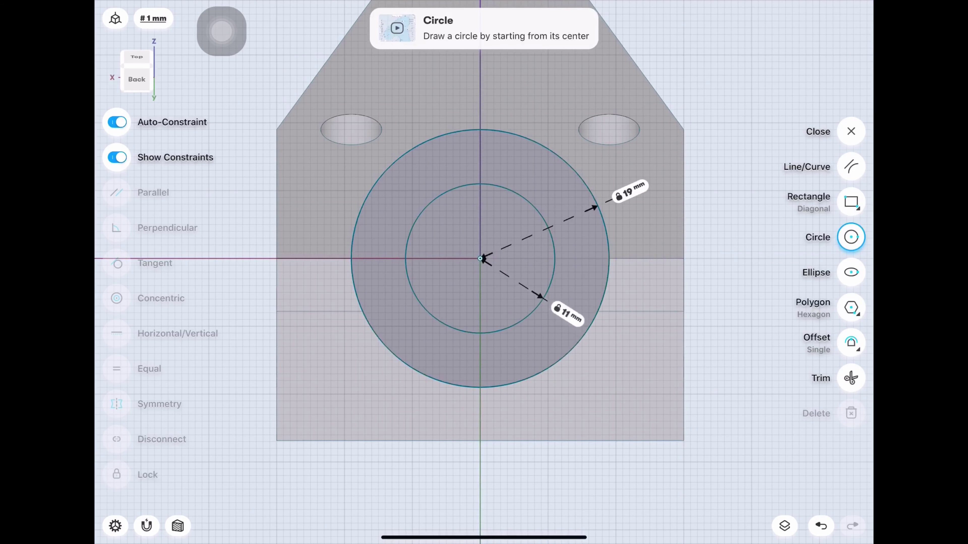
drag(533, 305, 419, 229)
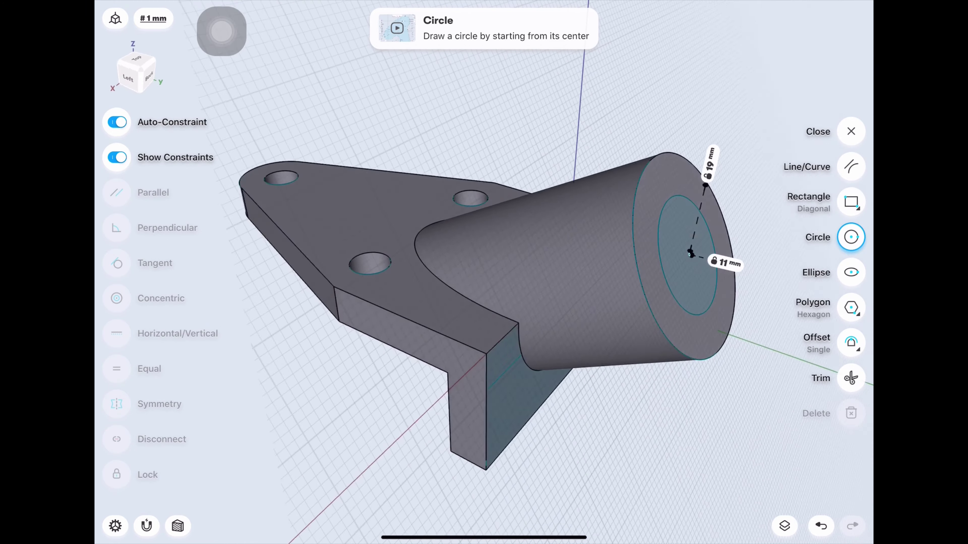
Subtract the 11 mm circle -179 mm through the cylinder to make it a hollow tube
click(648, 298)
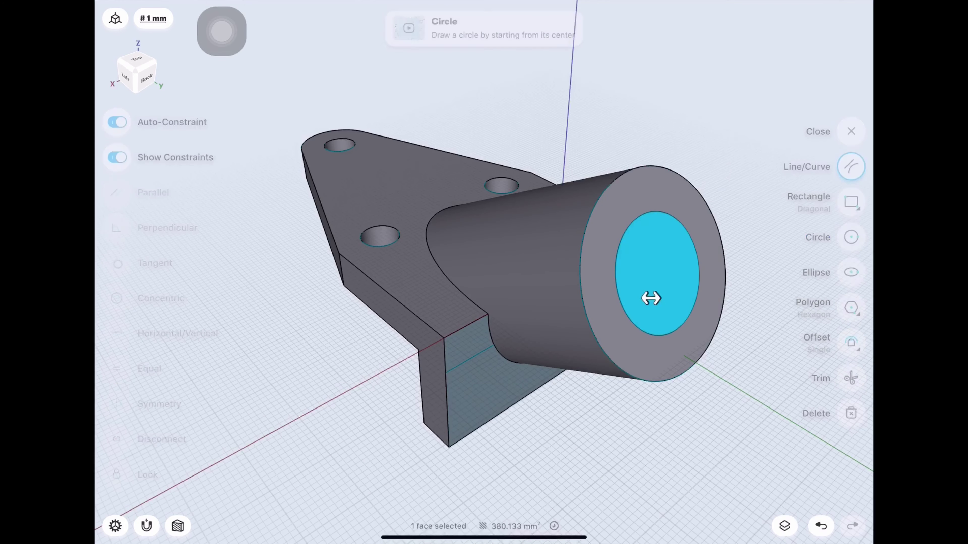
drag(644, 297, 299, 297)
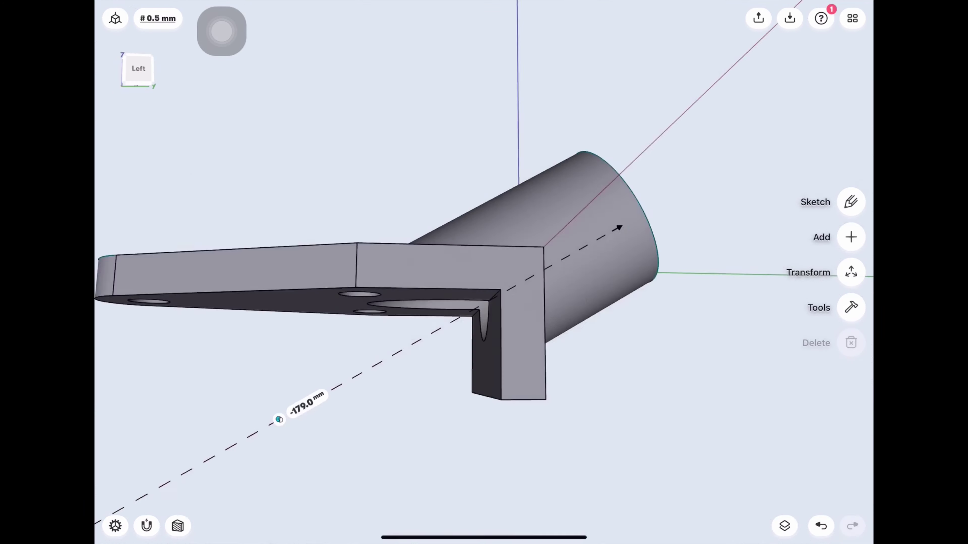
mouse_move(644, 293)
mouse_down()
mouse_move(533, 267)
mouse_move(556, 328)
mouse_move(534, 290)
mouse_move(515, 313)
mouse_up()
click(784, 526)
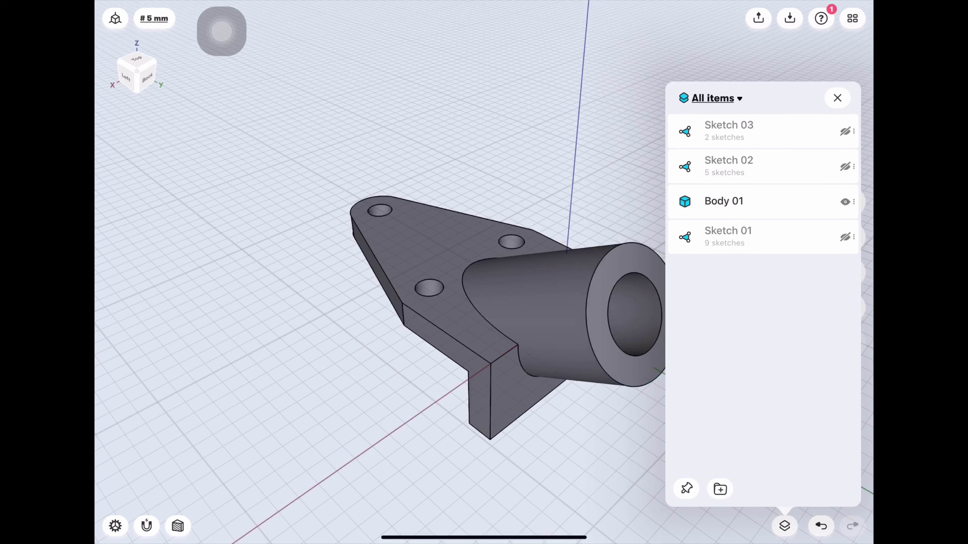
Close the All items layers panel
click(723, 201)
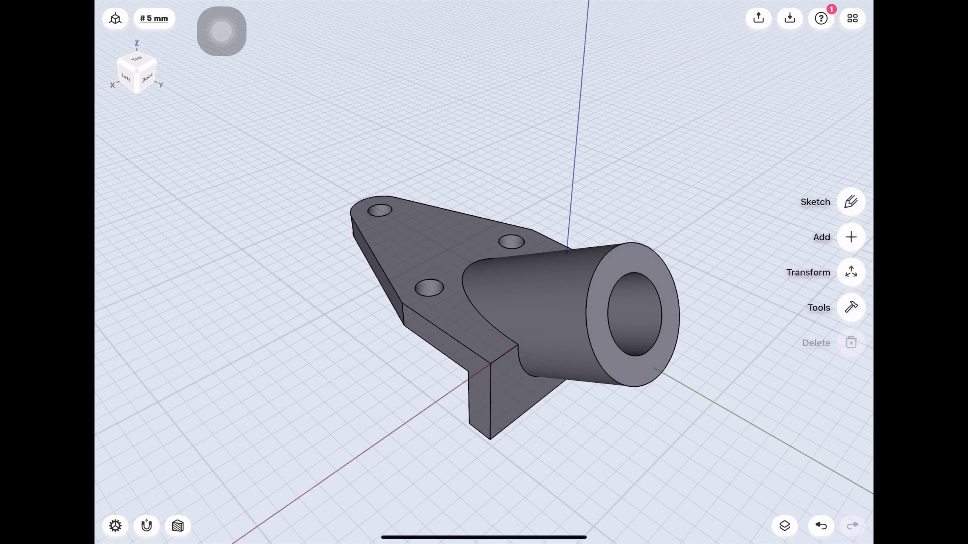